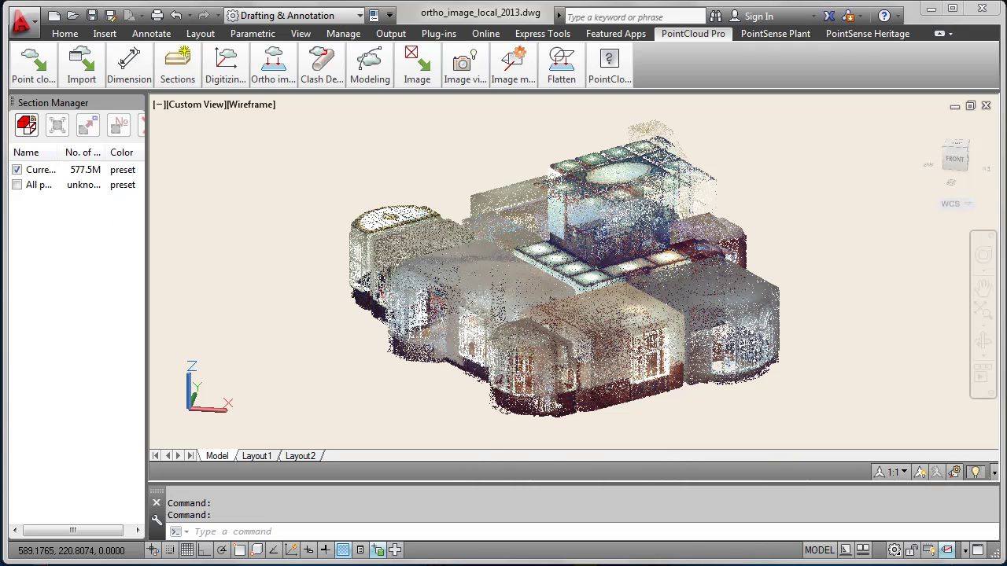
Orbit the building point cloud, then set a straight top view of it
mouse_move(393, 315)
shift+middle_down()
mouse_move(386, 335)
mouse_move(396, 341)
mouse_move(411, 326)
mouse_move(404, 310)
shift+middle_up()
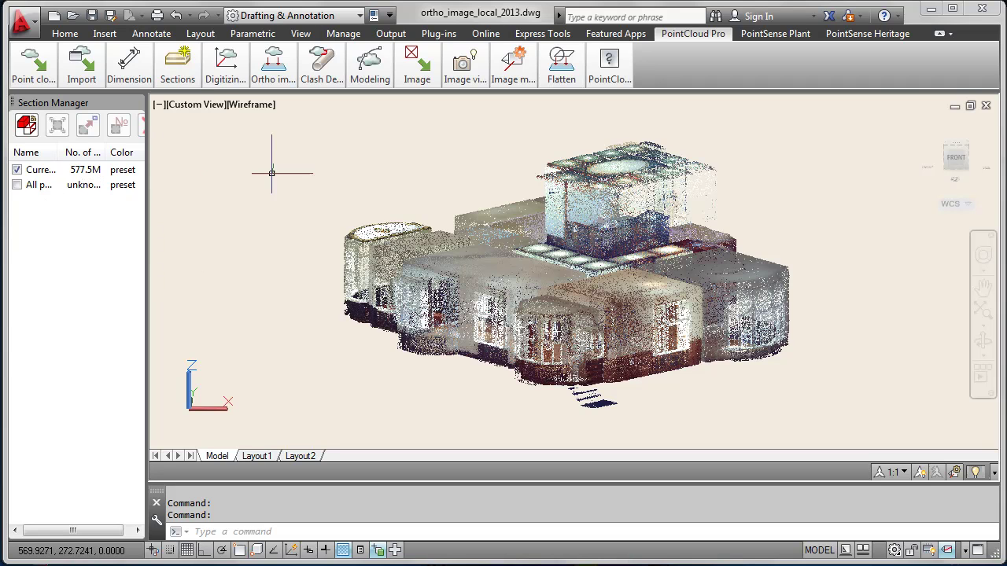
click(958, 147)
click(956, 147)
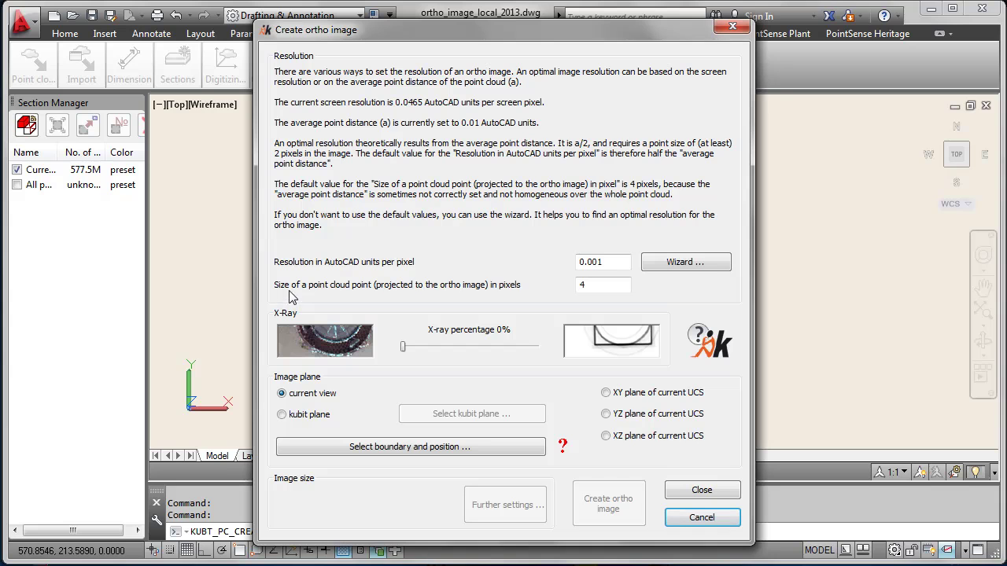
Use the resolution wizard's double-screen-resolution option and a zoomed view to get 0.0056 units per pixel
click(583, 286)
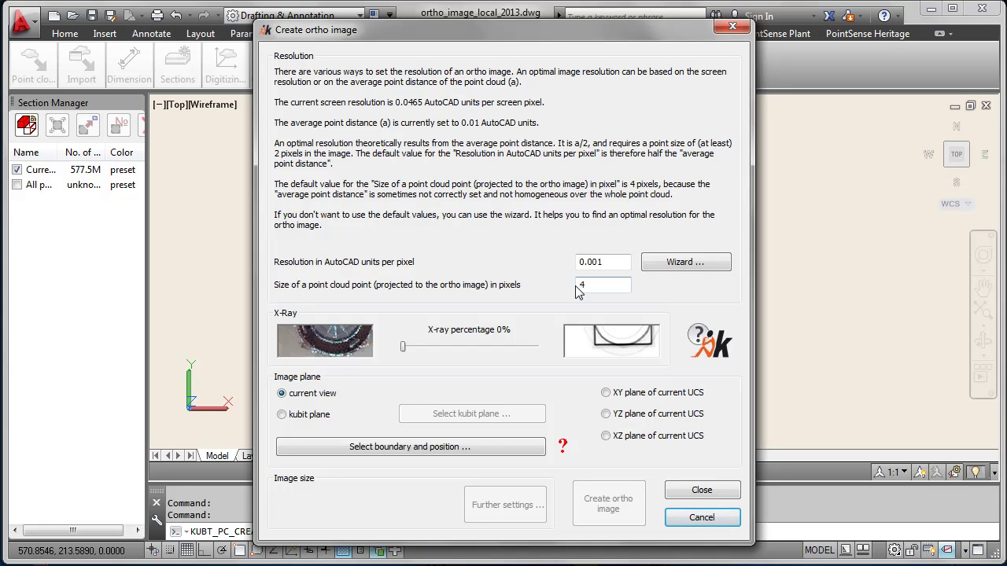
click(675, 267)
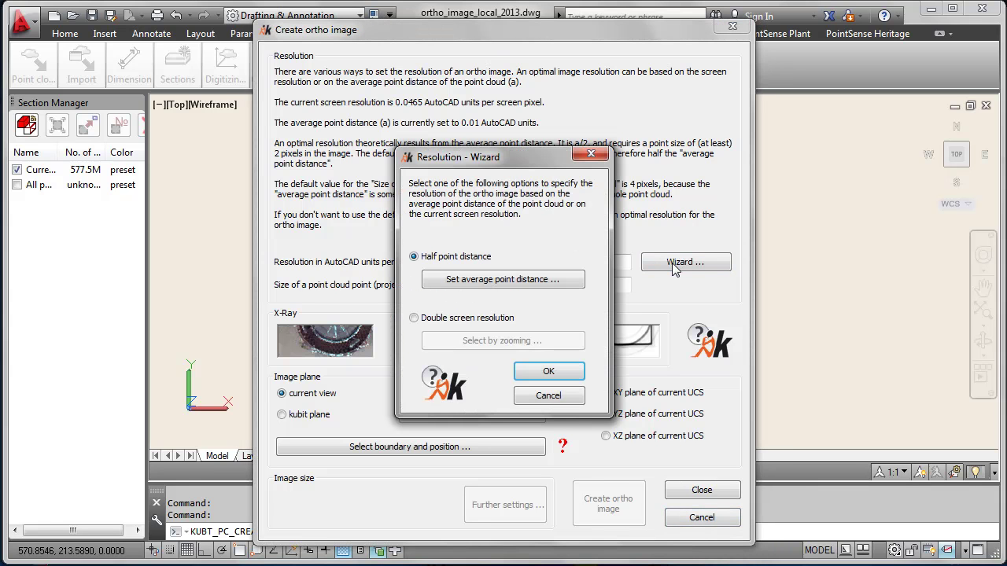
click(439, 285)
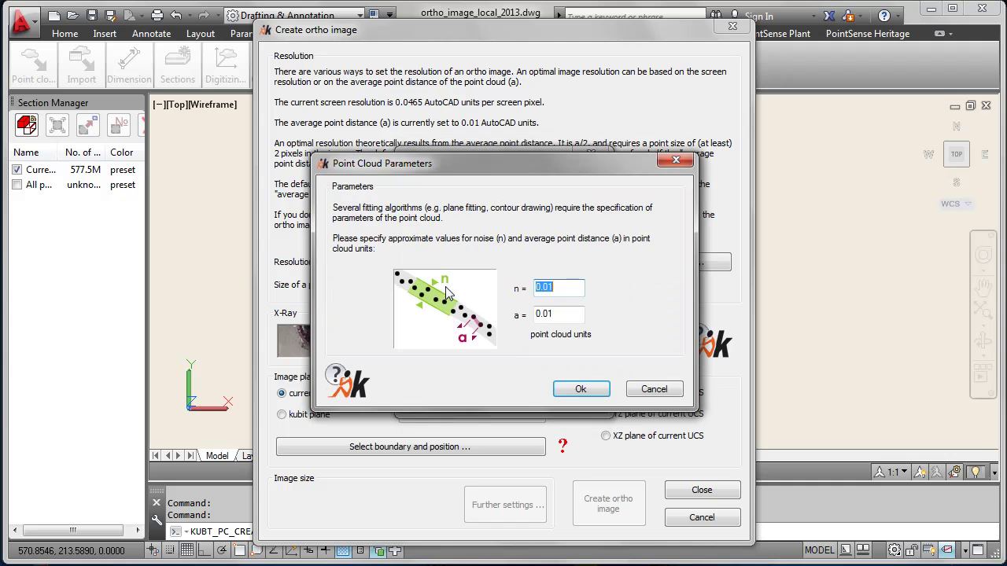
click(642, 392)
click(414, 318)
click(438, 348)
scroll(488, 331, up, 1)
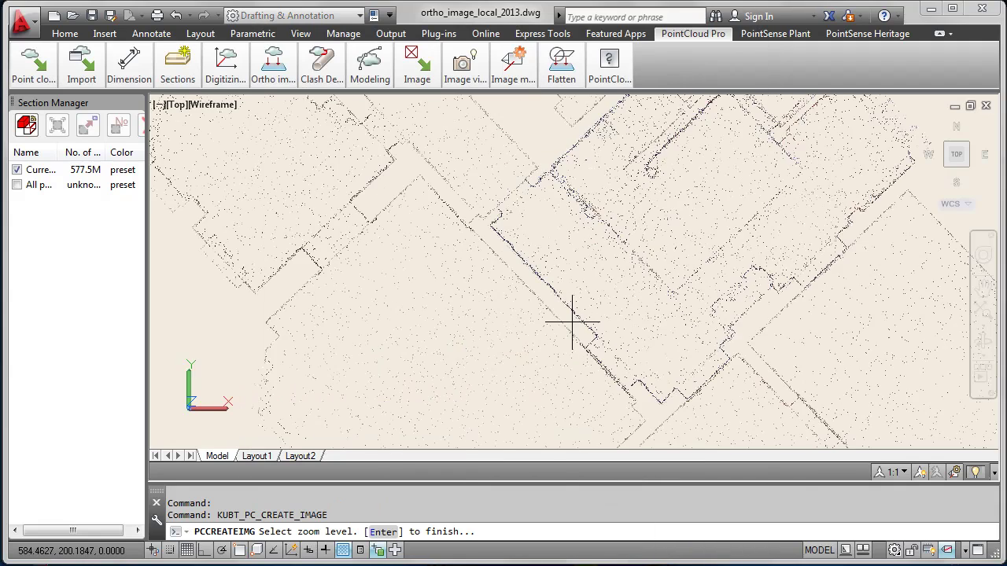
scroll(584, 355, up, 3)
scroll(584, 356, up, 2)
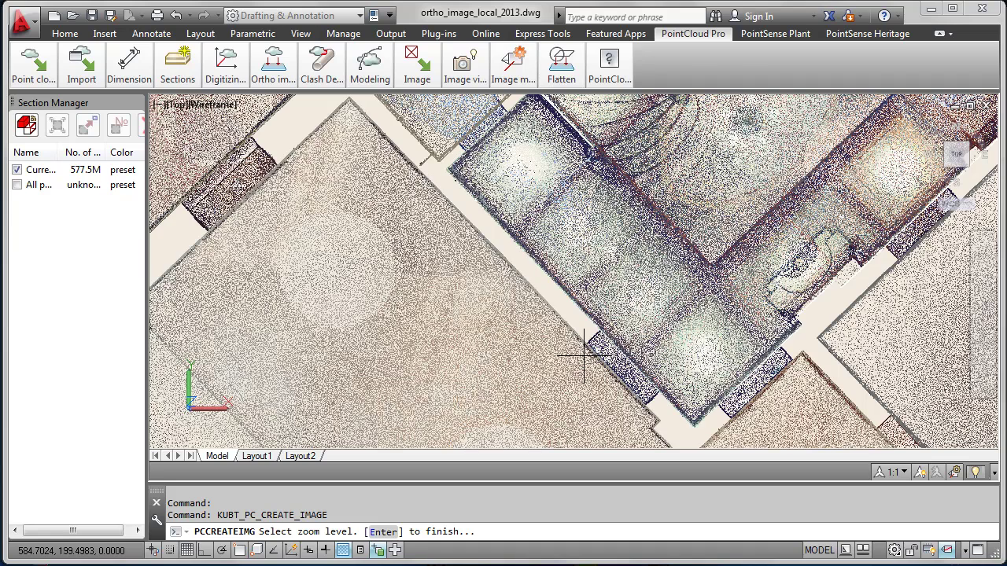
key(Return)
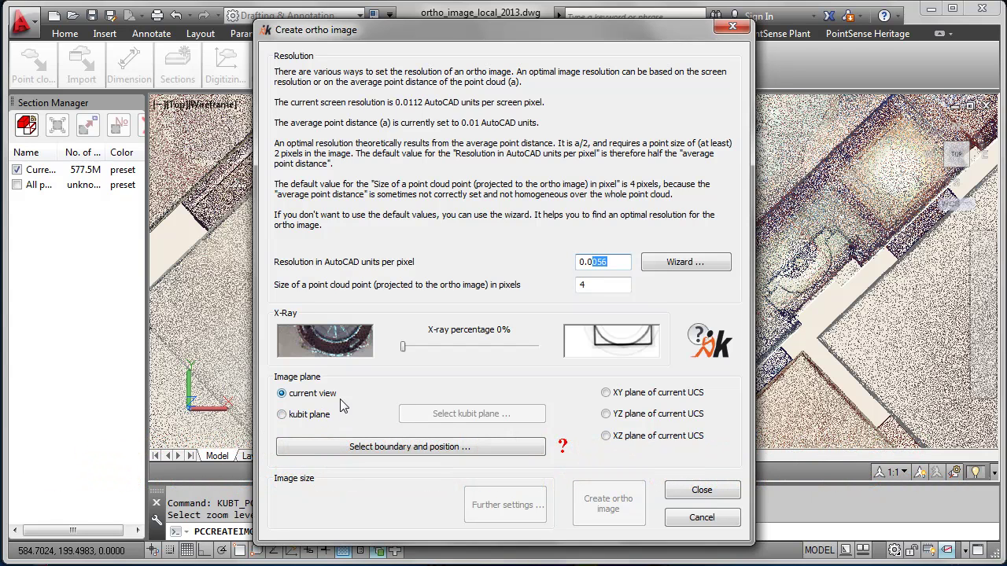
Raise X-ray to 100% and change the resolution to 0.003 units per pixel
drag(404, 347, 541, 370)
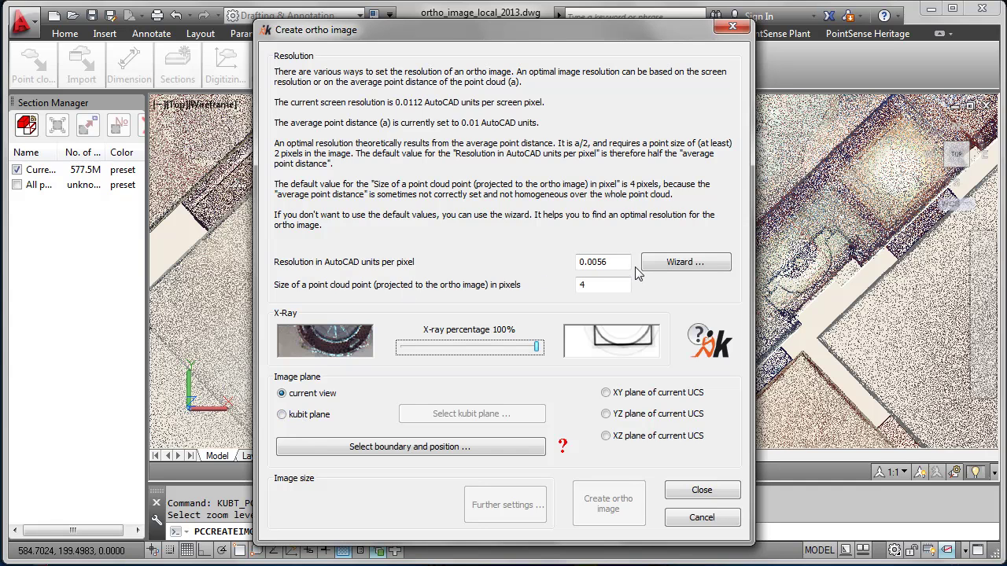
click(611, 265)
drag(595, 263, 605, 263)
text(3)
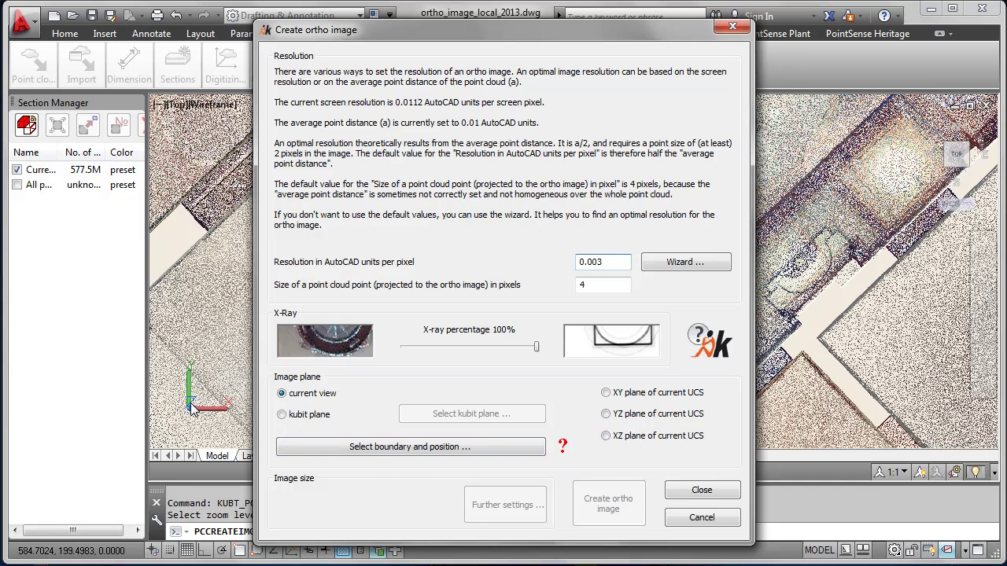
Pick two corners enclosing the whole building, giving a 6483 × 7362 pixel image
click(323, 447)
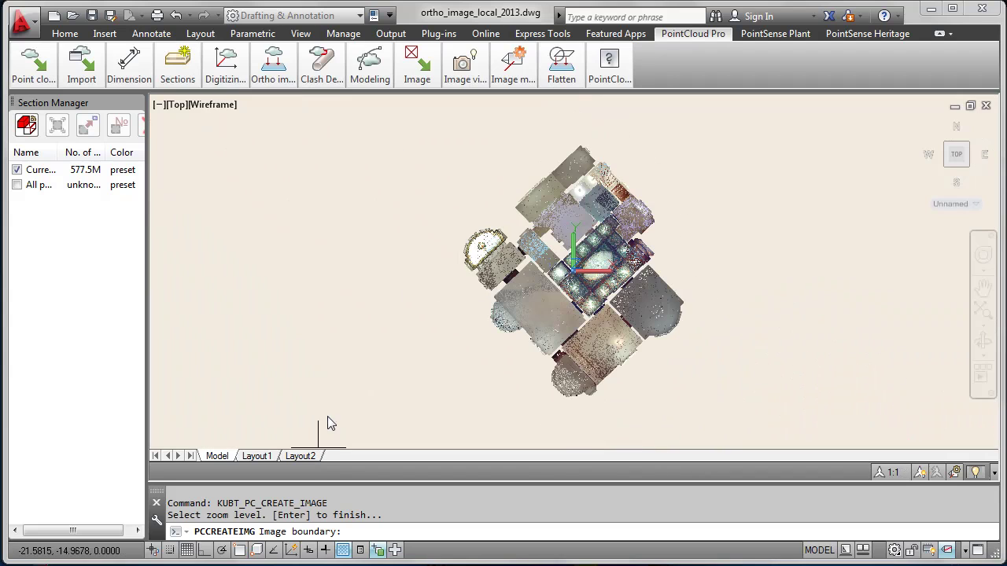
click(458, 140)
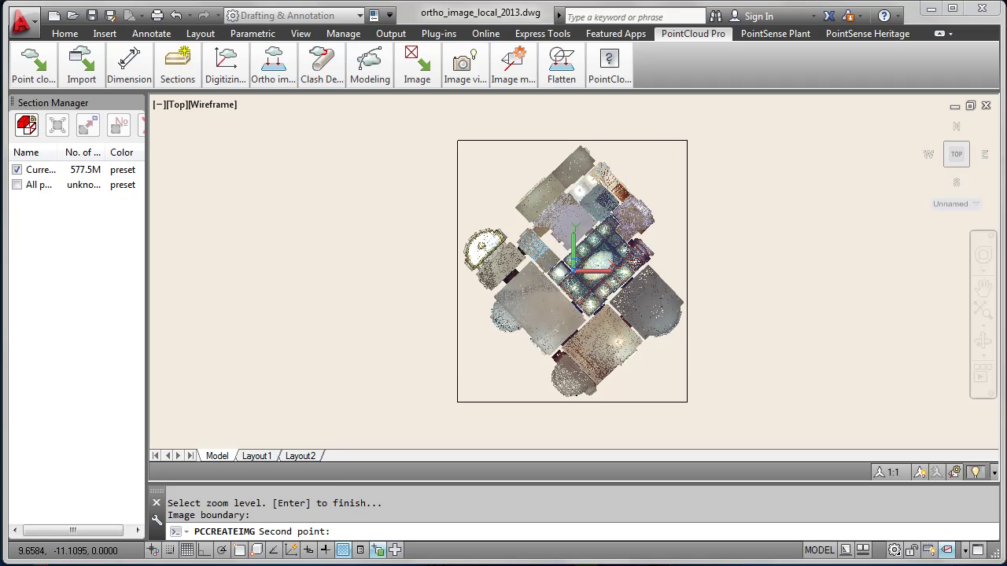
click(687, 401)
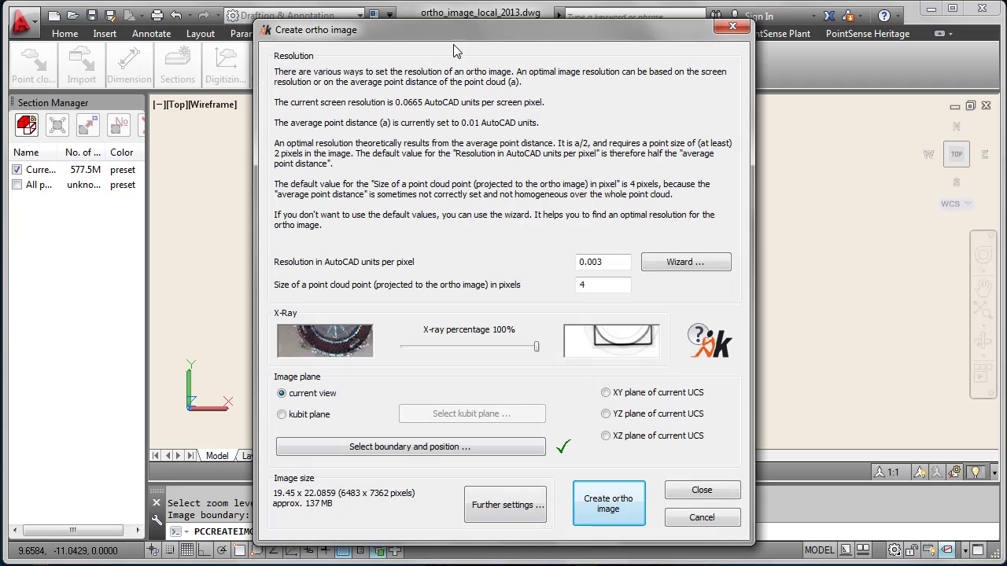
mouse_move(454, 32)
mouse_down()
mouse_move(802, 44)
mouse_move(522, 30)
mouse_up()
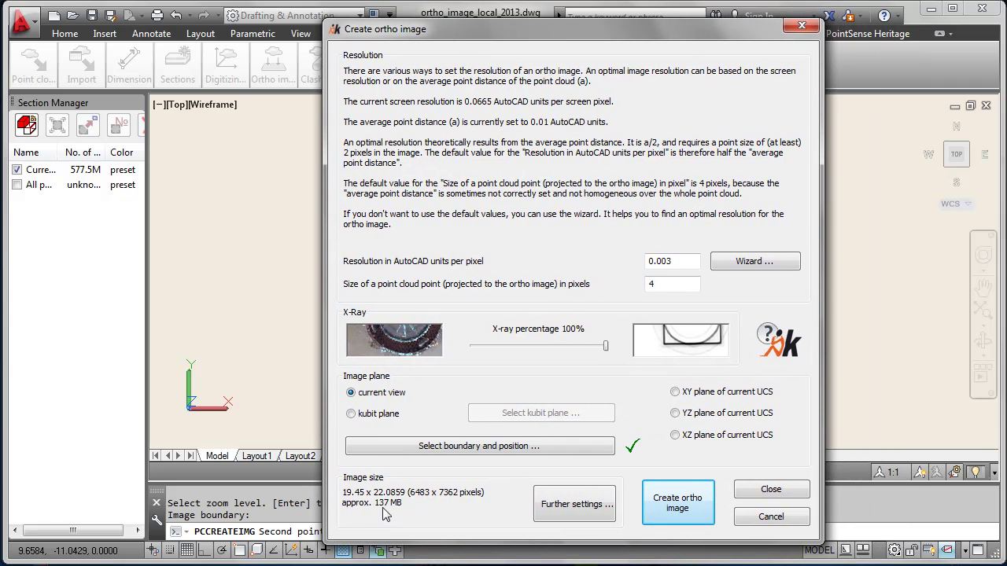
Coarsen the resolution to 0.01 (1945 × 2209 pixels, about 12 MB) and generate the image
click(598, 509)
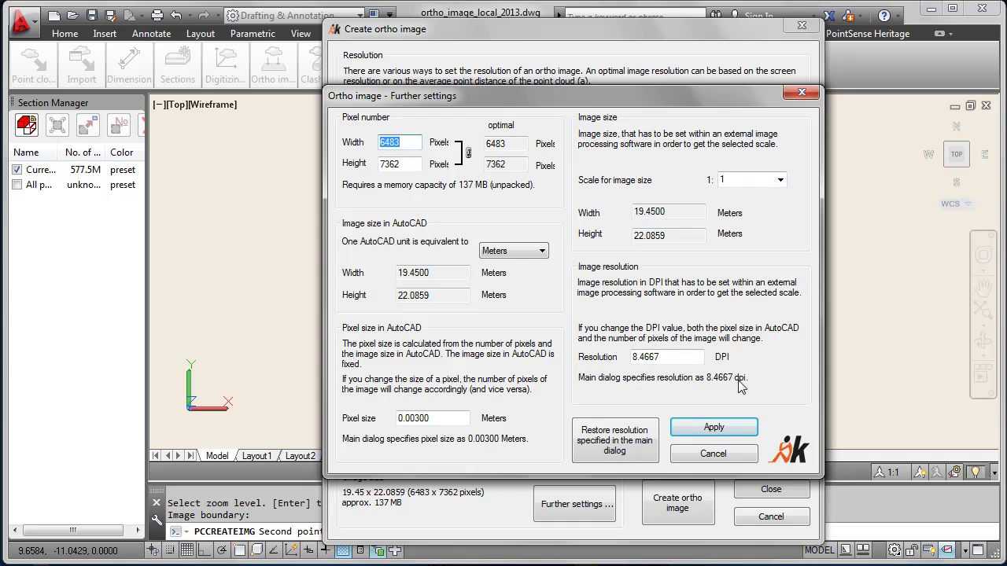
click(692, 457)
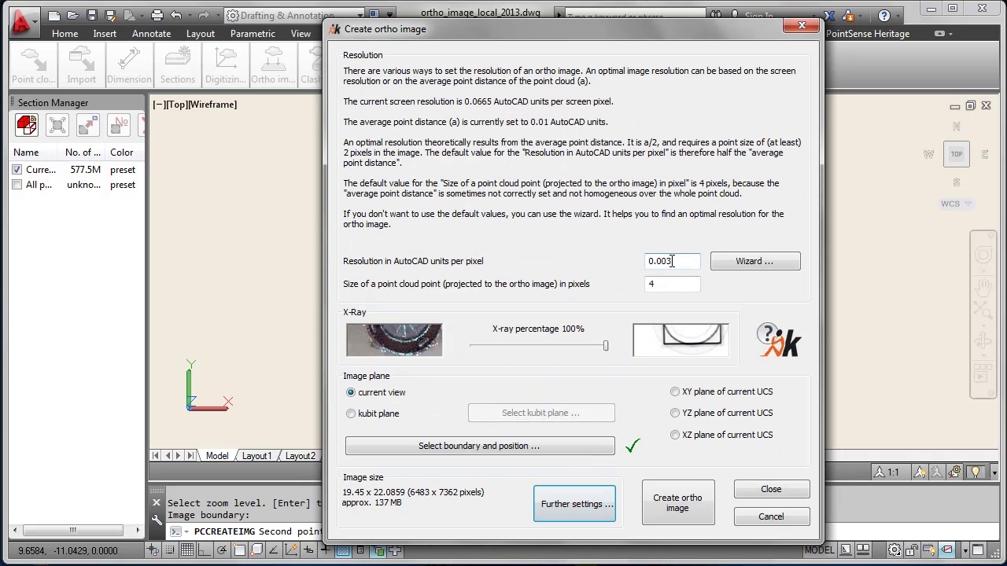
drag(672, 261, 668, 261)
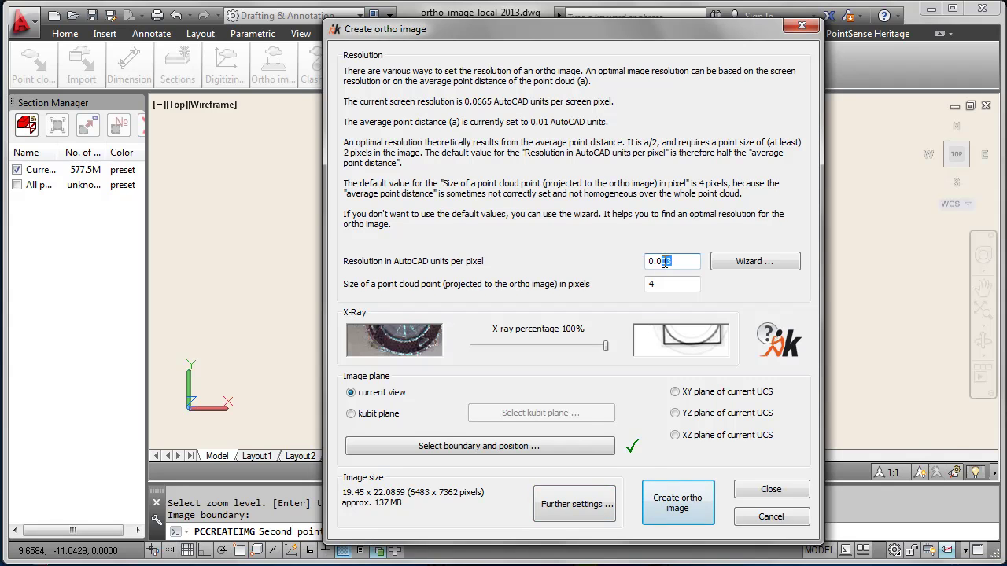
text(1)
click(685, 512)
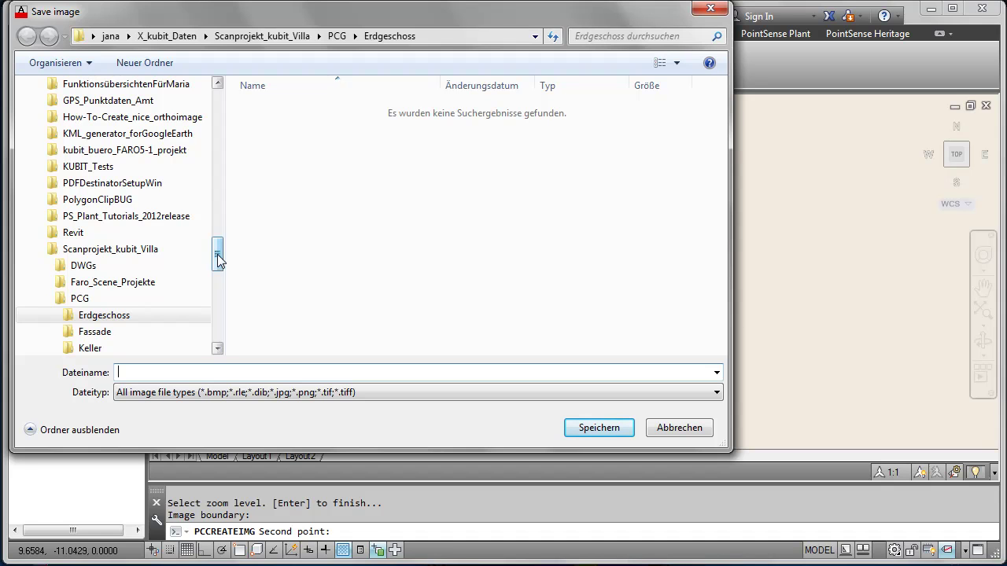
Save the ortho image as a villa_ortho TIFF in the How-To-Create_nice_orthoimage folder
drag(218, 260, 218, 230)
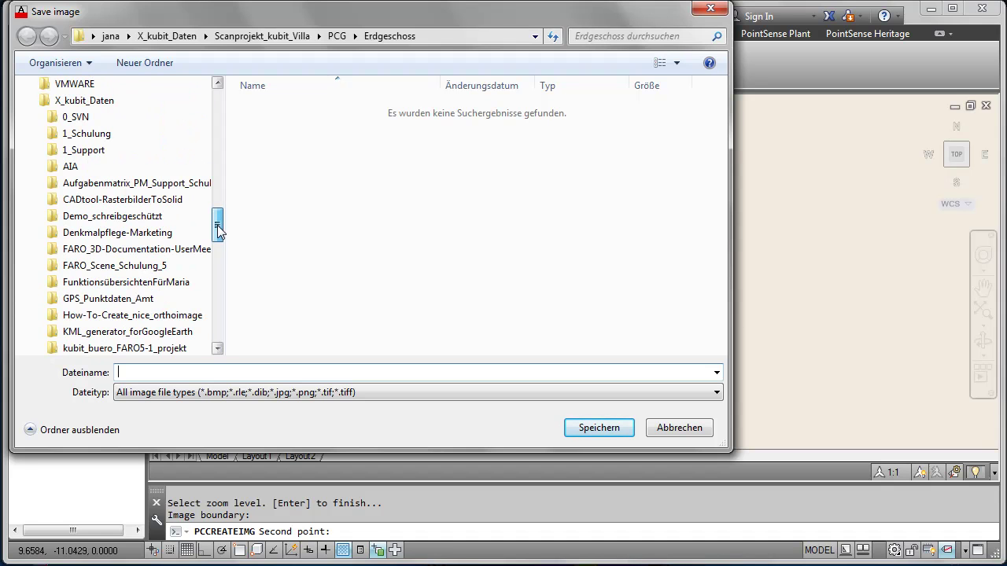
click(132, 314)
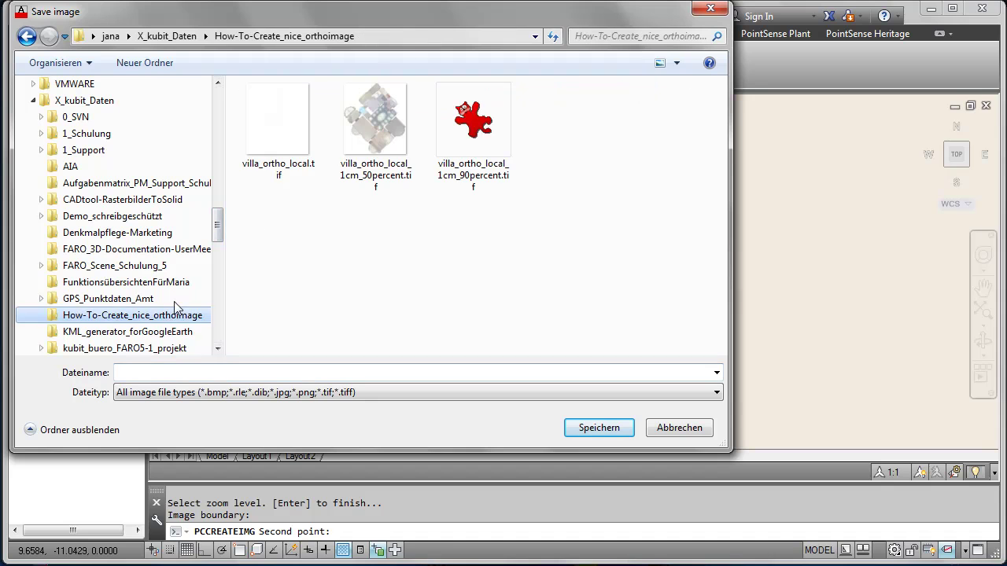
click(305, 392)
click(182, 466)
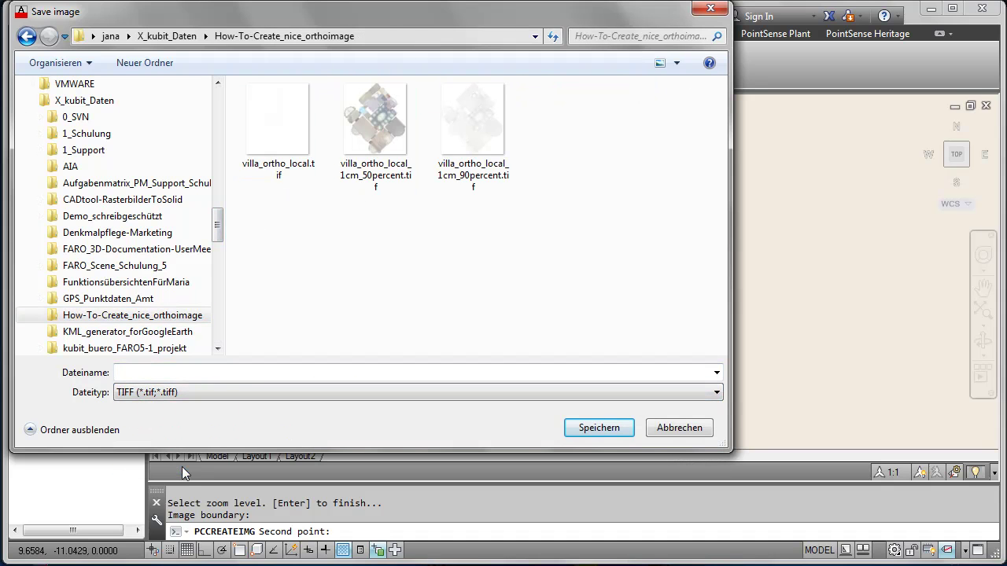
click(163, 372)
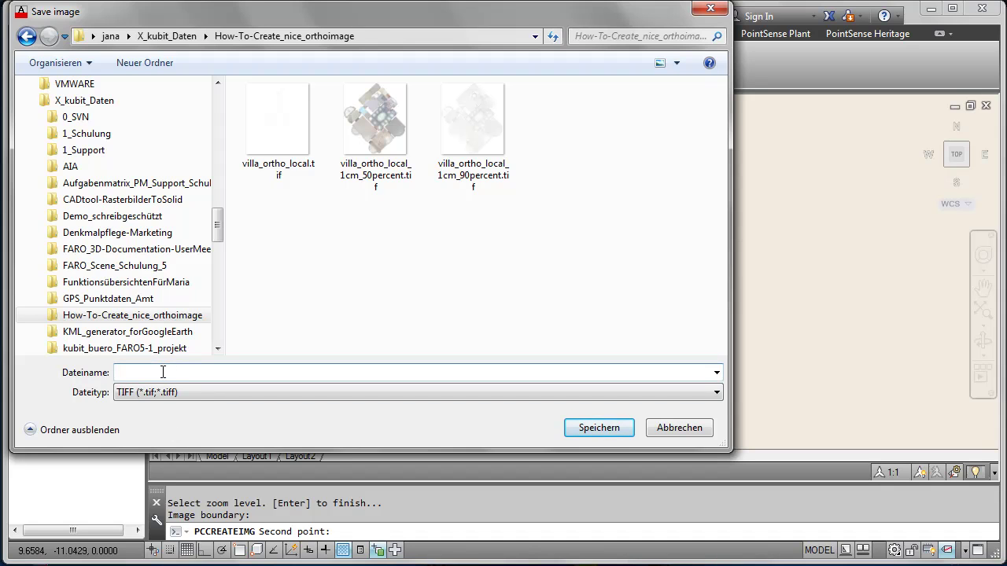
text(villa)
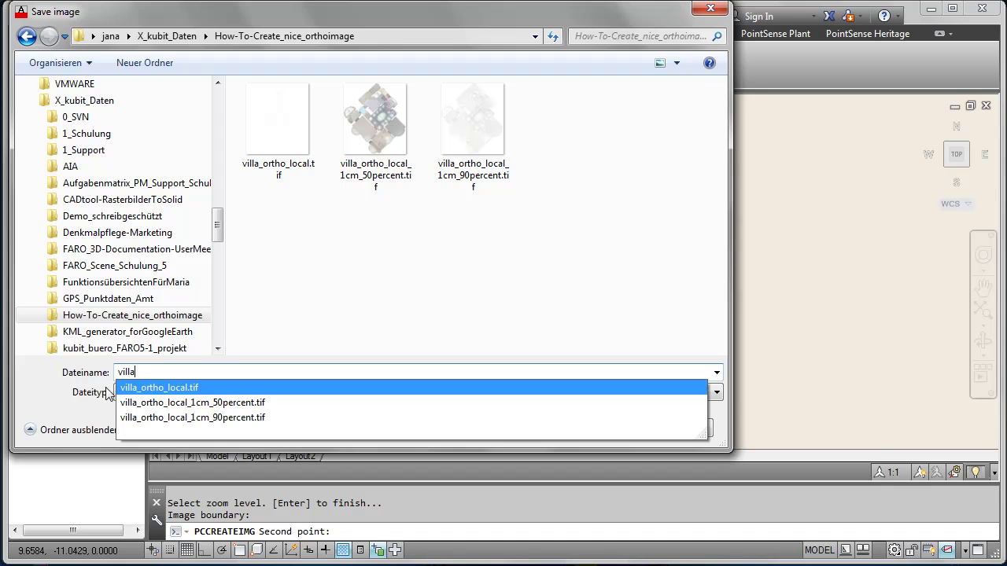
text(_ortho)
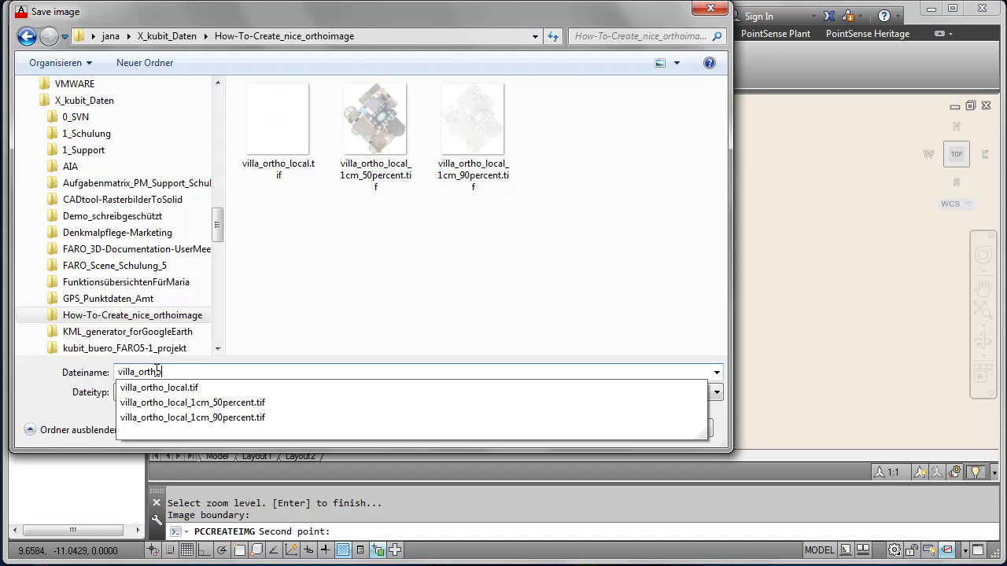
key(Return)
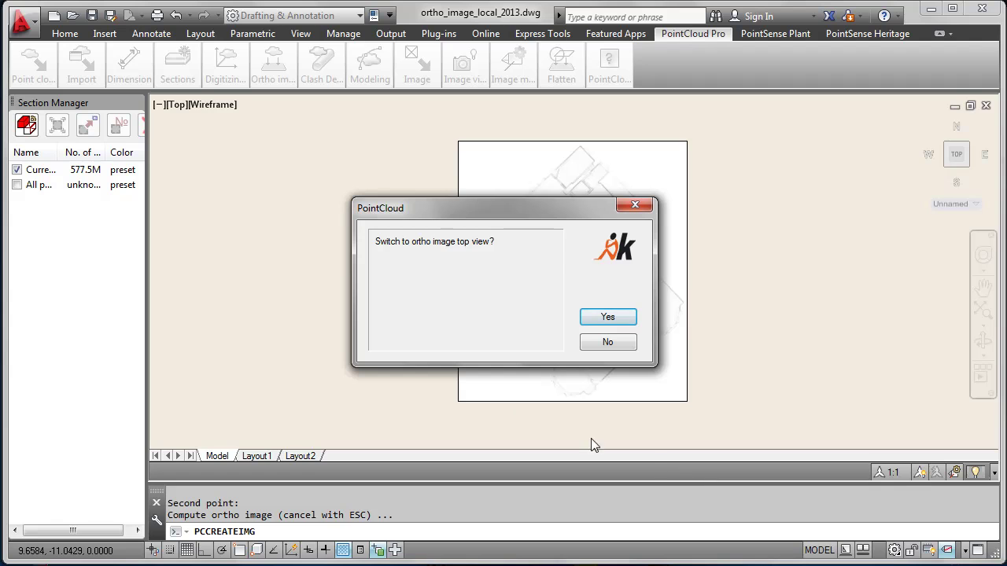
Switch to the ortho image top view and zoom in on the image
click(608, 321)
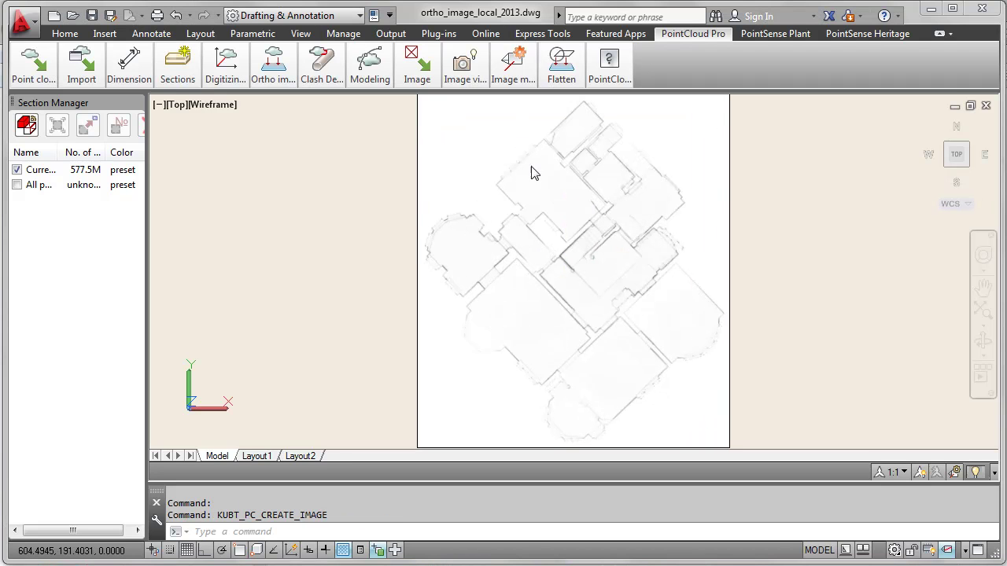
scroll(548, 265, up, 2)
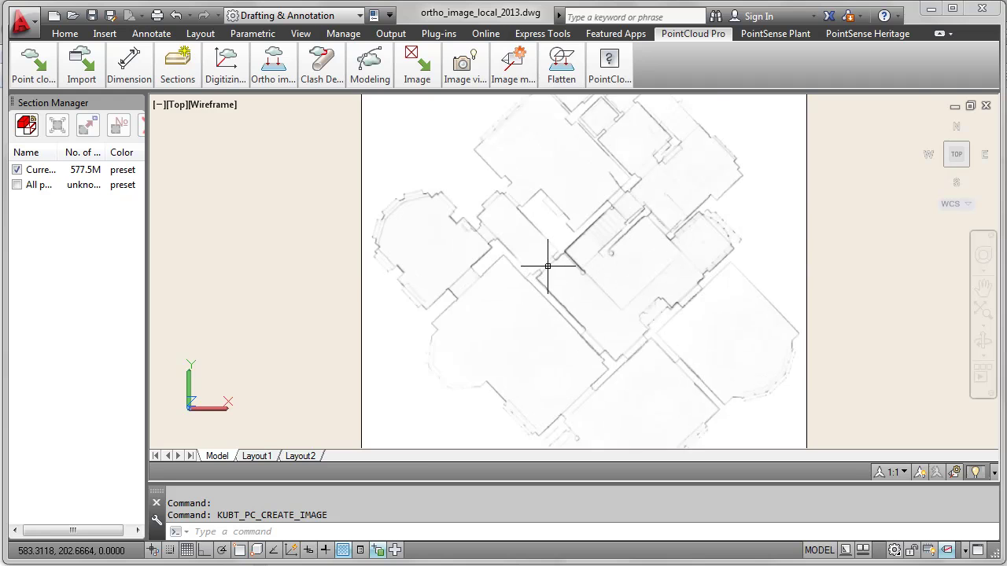
scroll(549, 265, up, 1)
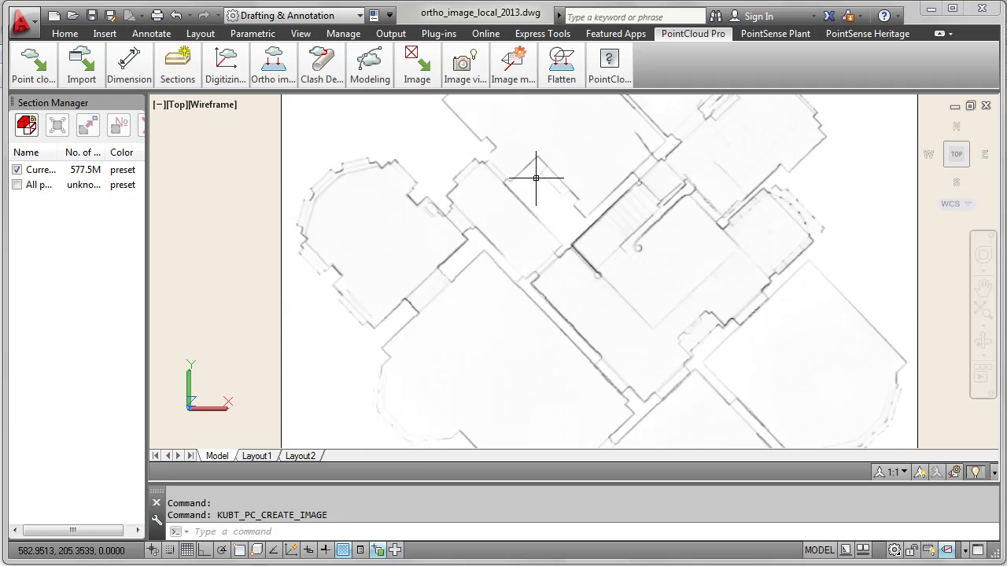
scroll(536, 179, up, 2)
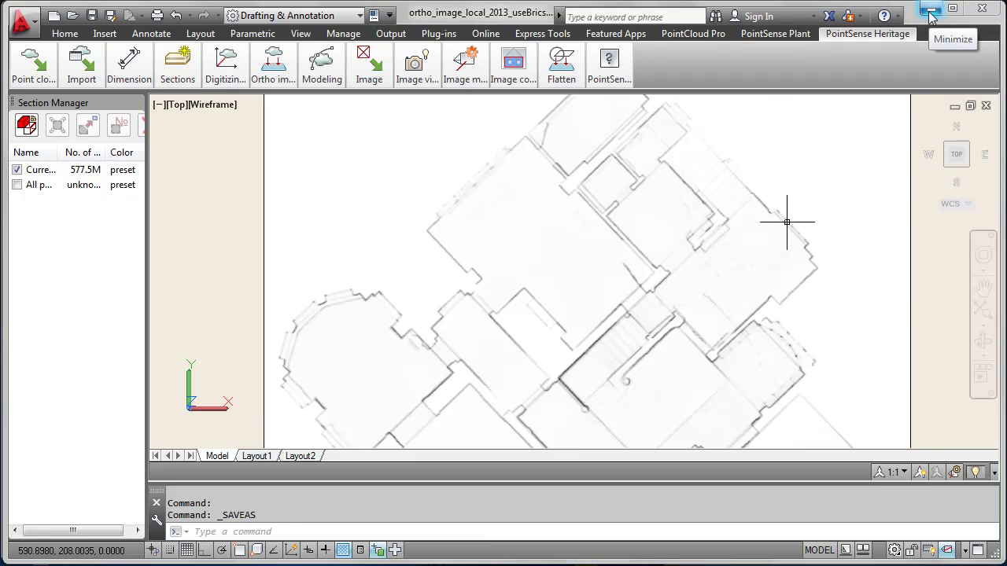
click(930, 14)
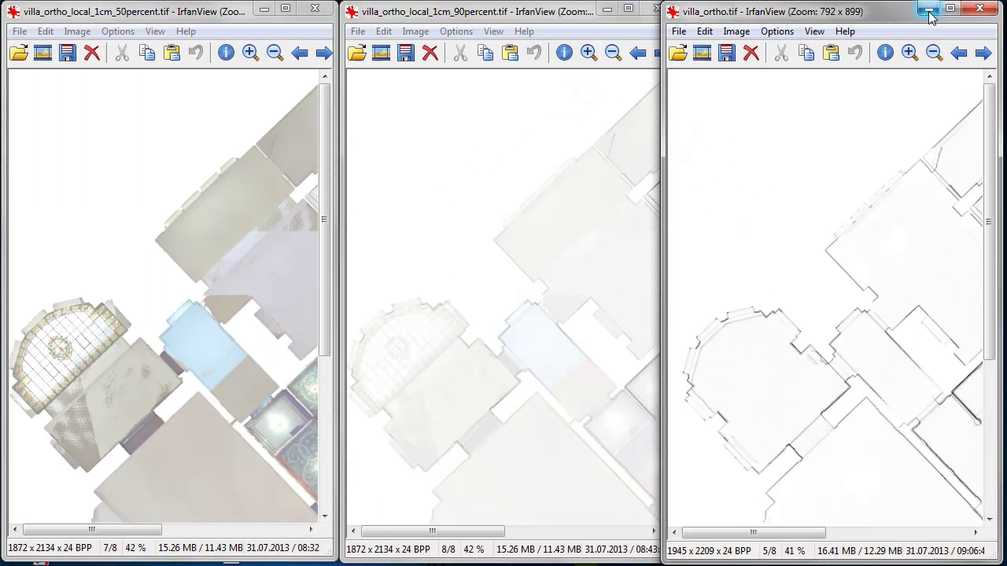
click(134, 202)
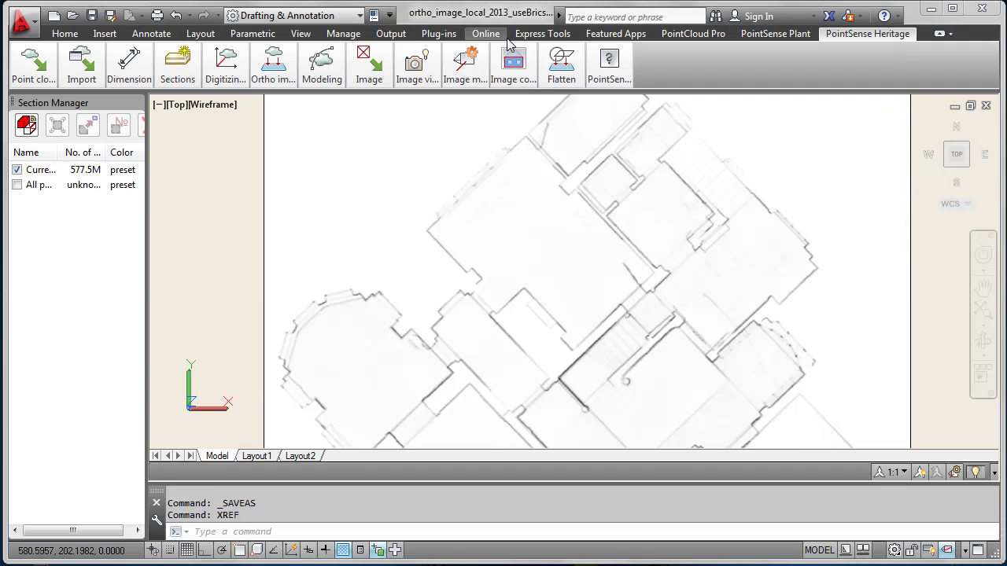
Detach the villa point cloud via XREF and save the drawing as ortho_image_local_2013_useBricsCAD.dwg
click(306, 537)
text(ref)
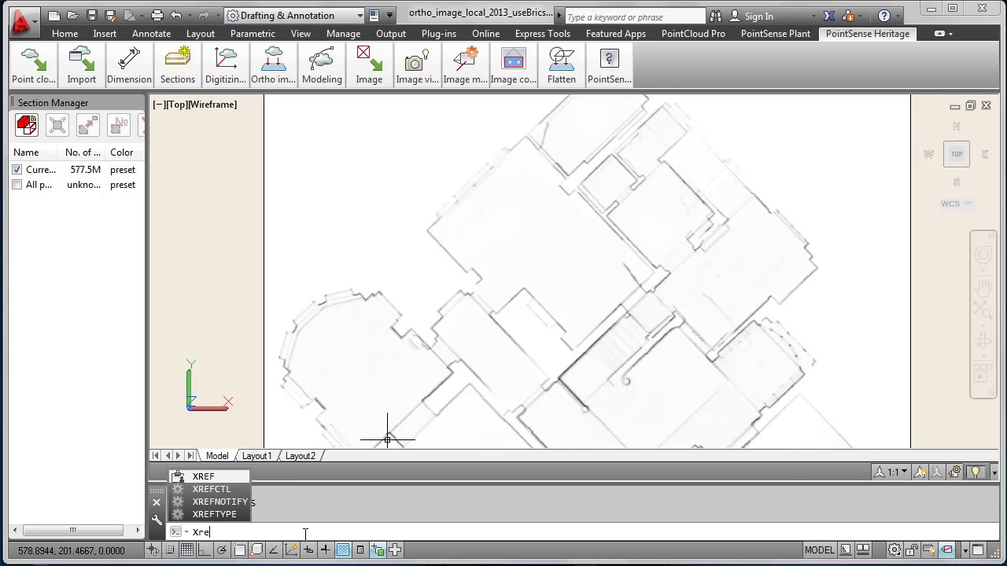
key(Return)
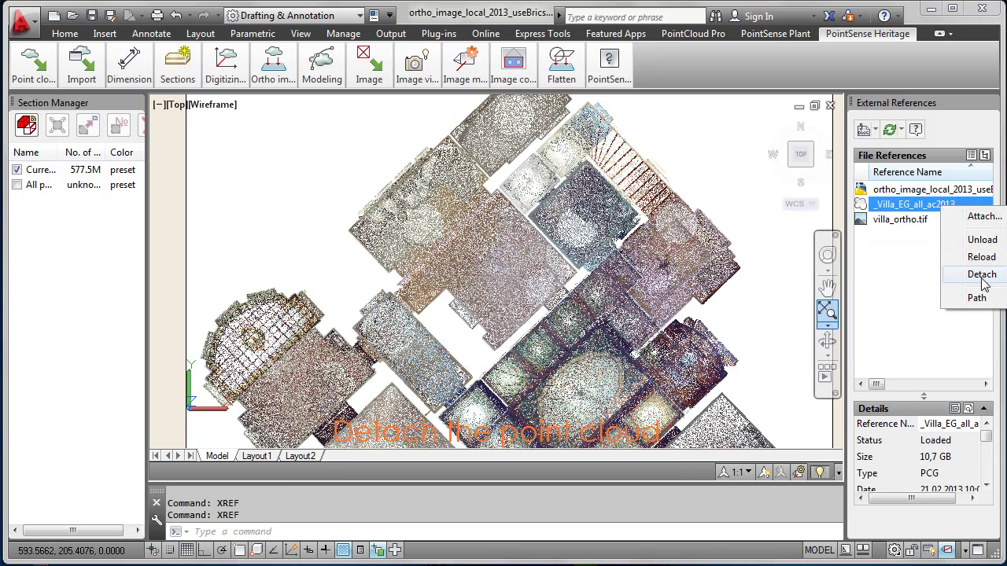
click(981, 277)
mouse_move(129, 66)
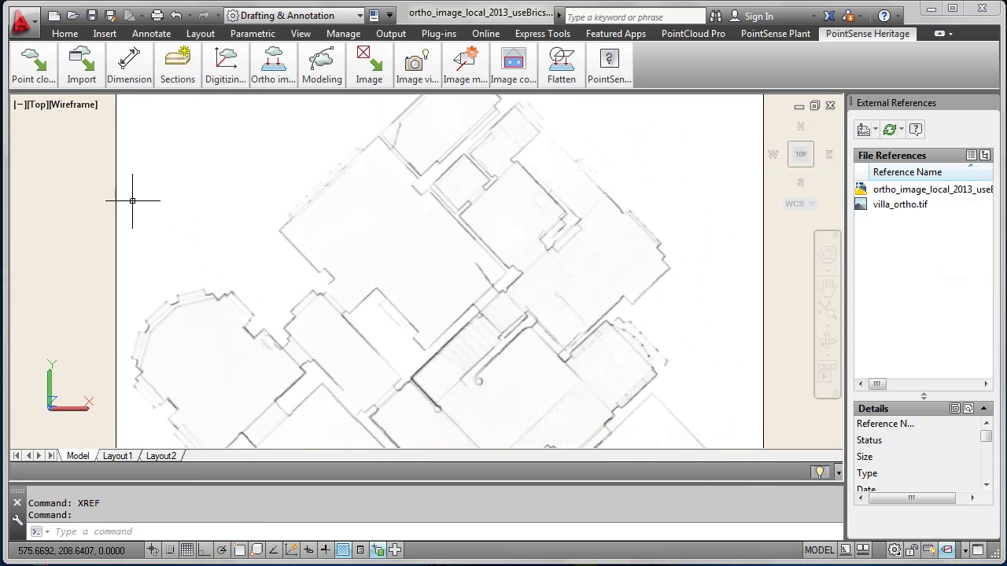
click(110, 16)
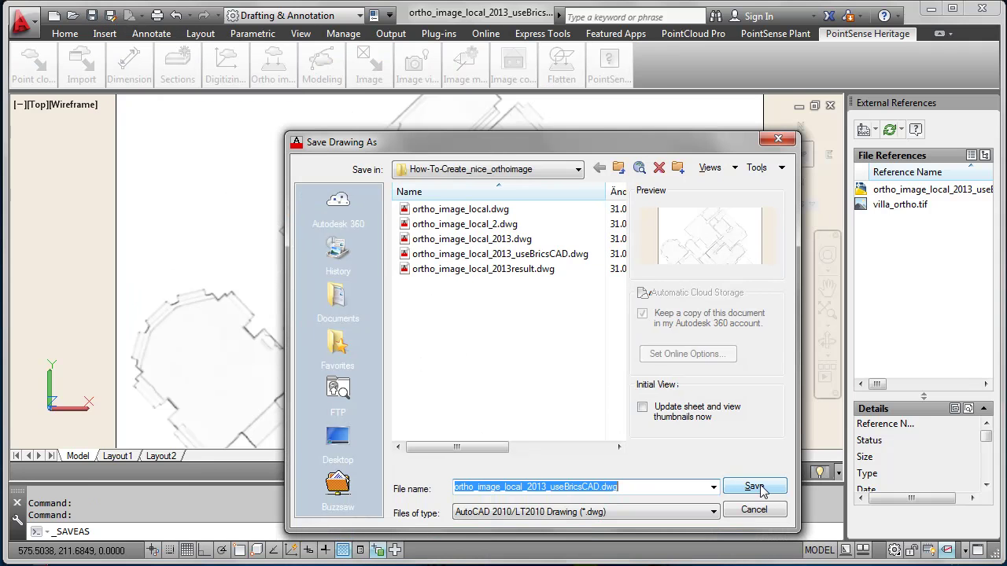
click(753, 510)
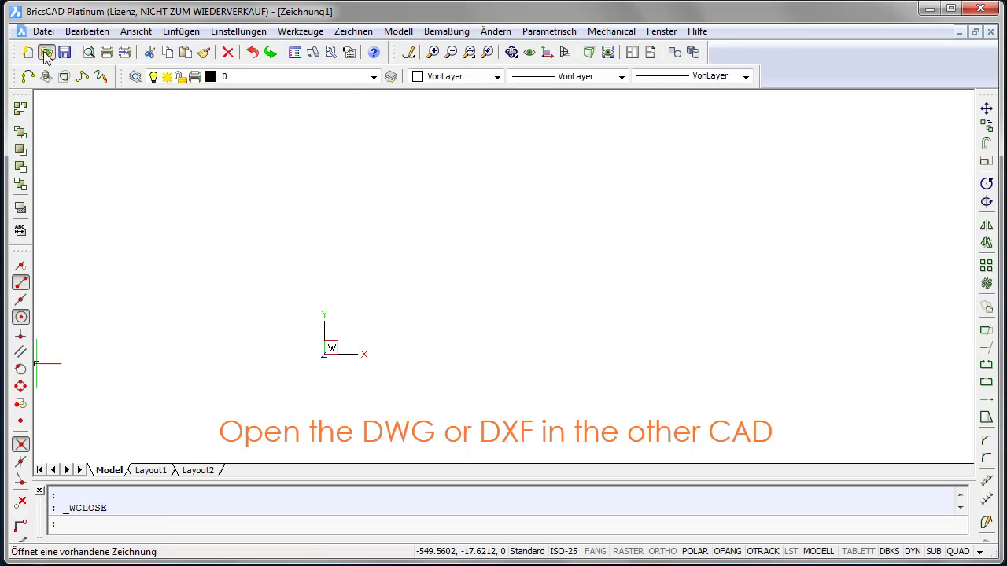
Open the ortho_image_local_2013_useBricsCAD drawing in BricsCAD and zoom to the wall to trace
click(45, 53)
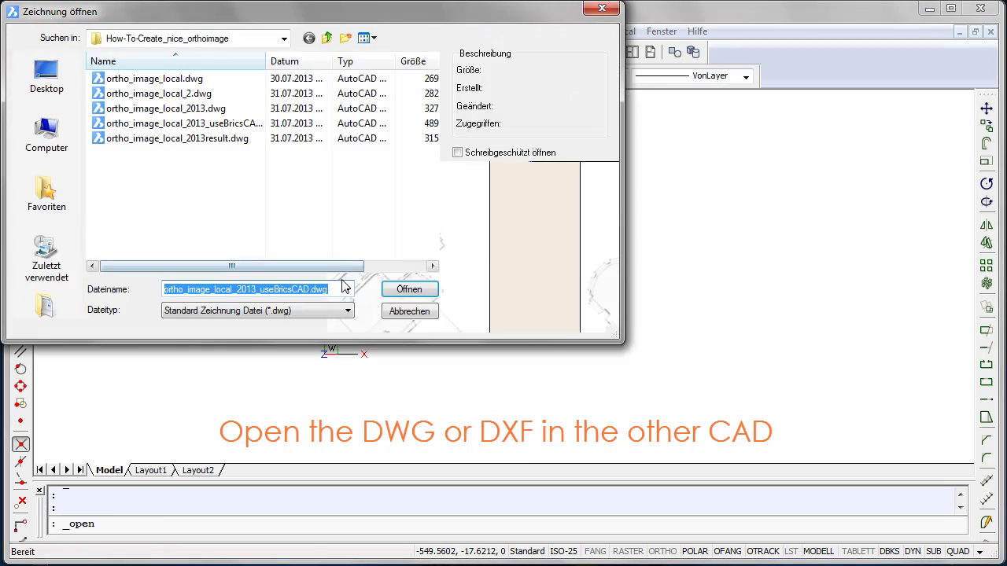
click(393, 123)
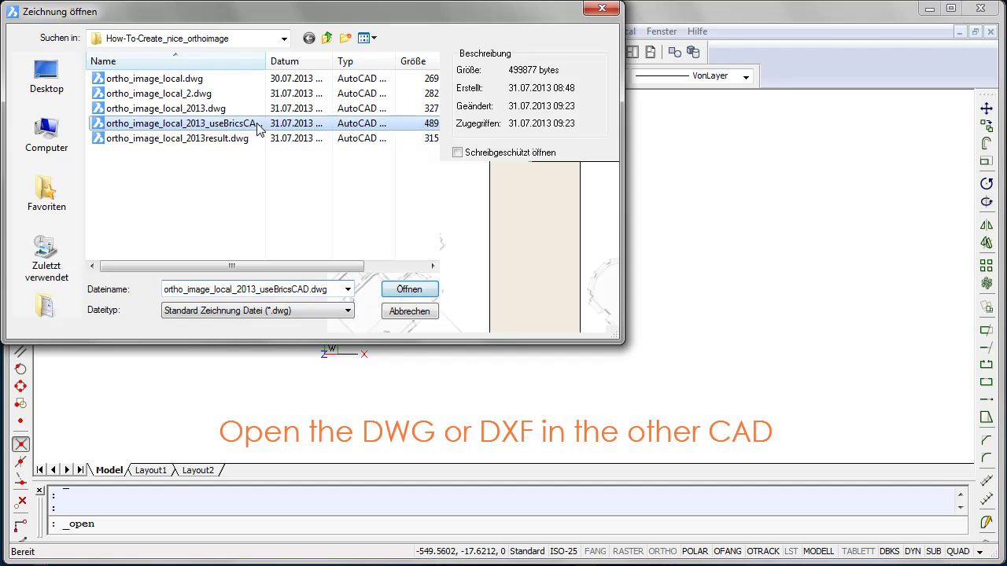
click(409, 289)
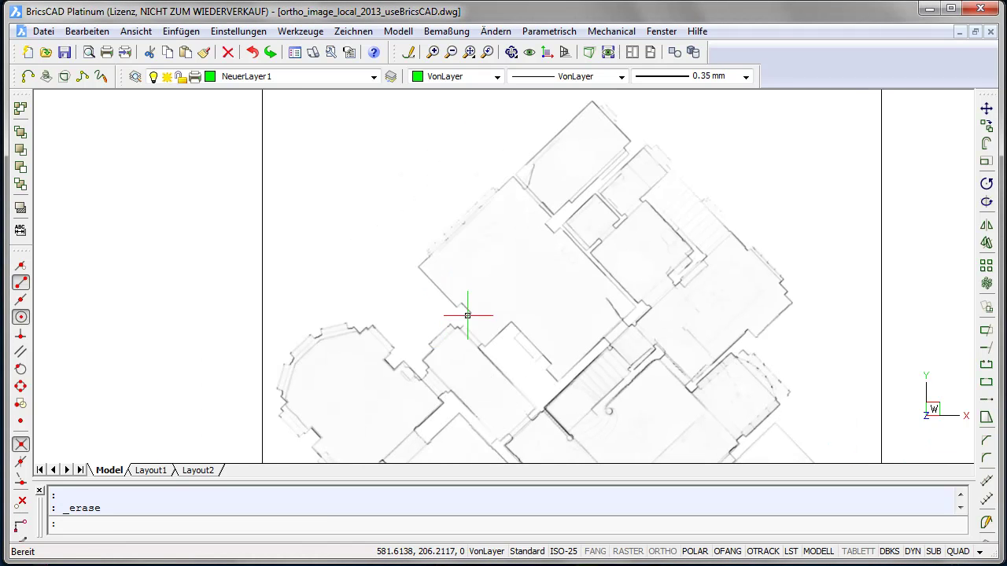
scroll(464, 310, up, 4)
middle_drag(469, 306, 481, 339)
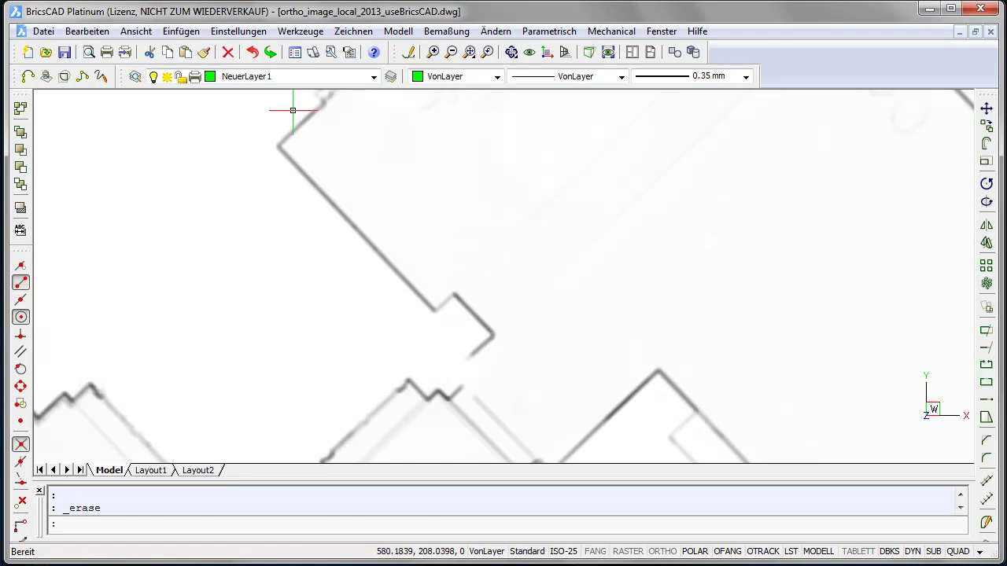
Trace the outer wall edge, around its step corner, as a polyline
click(27, 76)
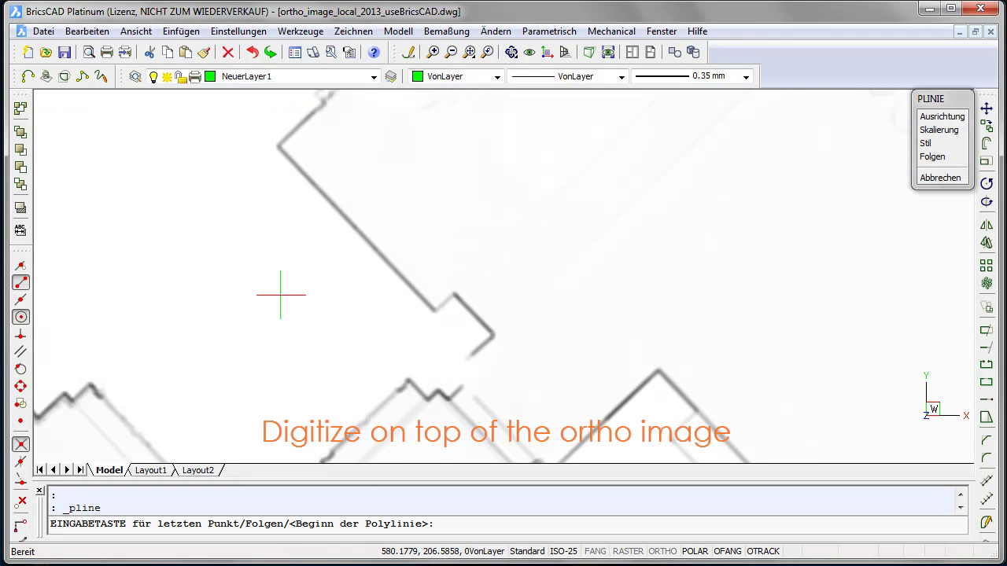
click(475, 353)
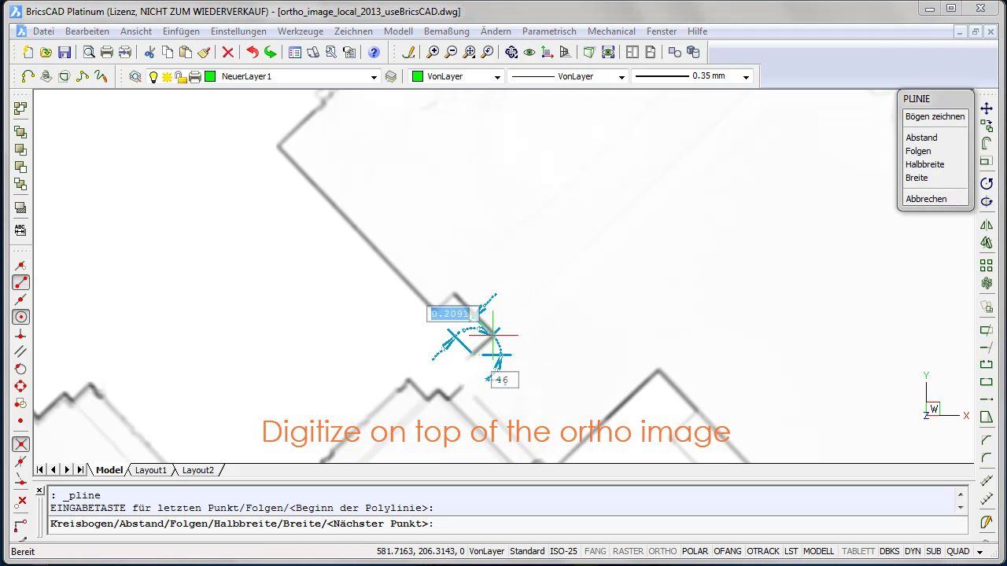
click(490, 334)
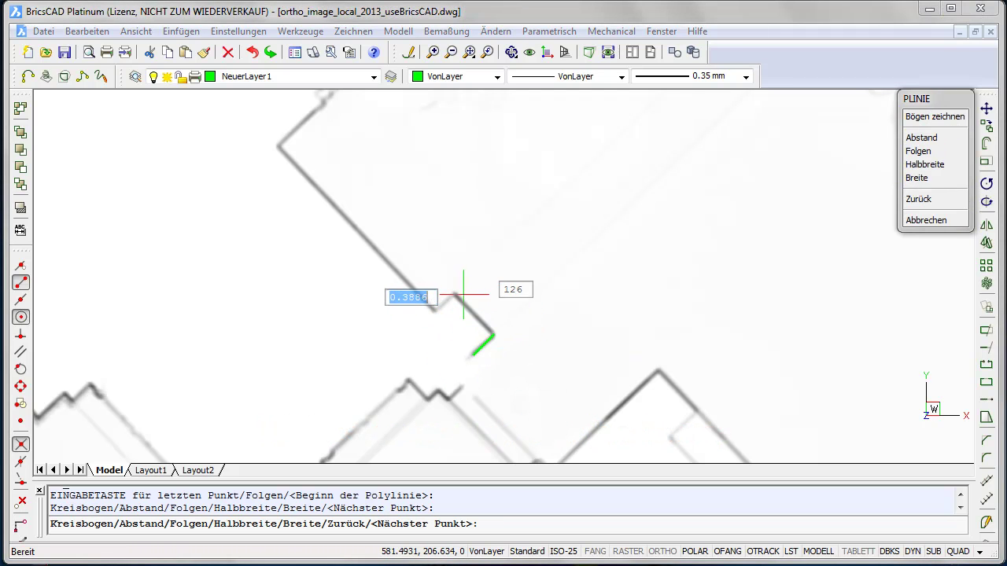
click(455, 294)
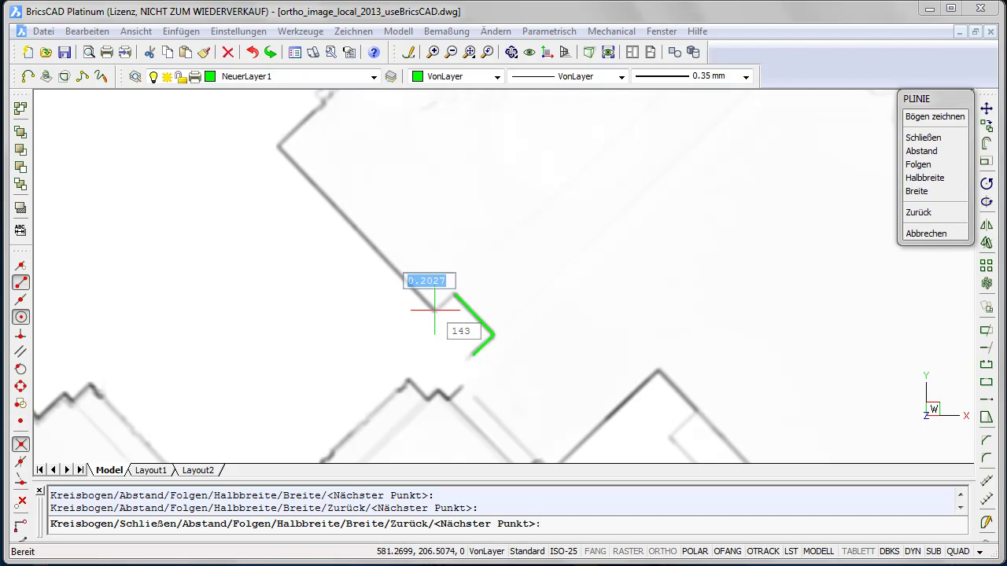
click(434, 310)
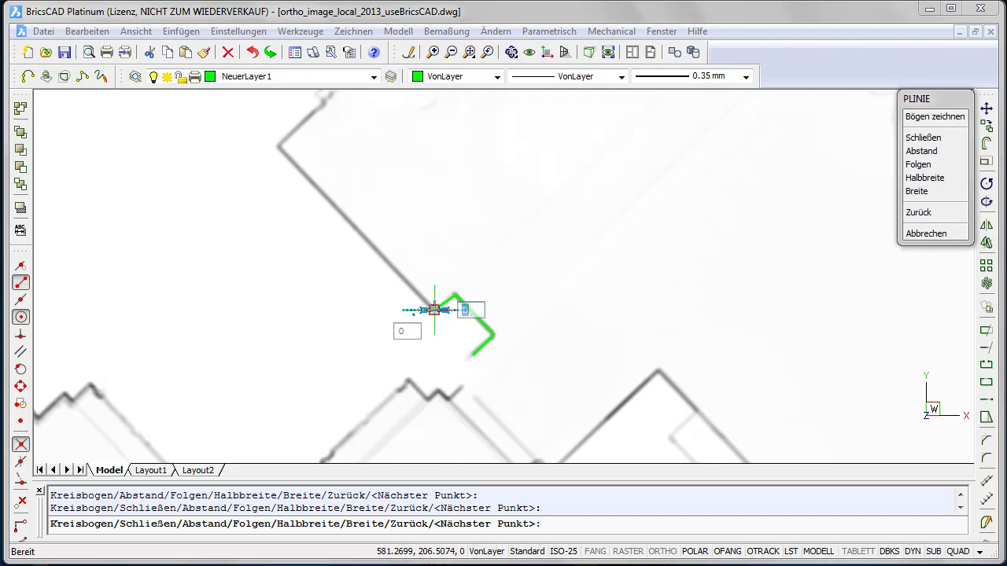
click(279, 146)
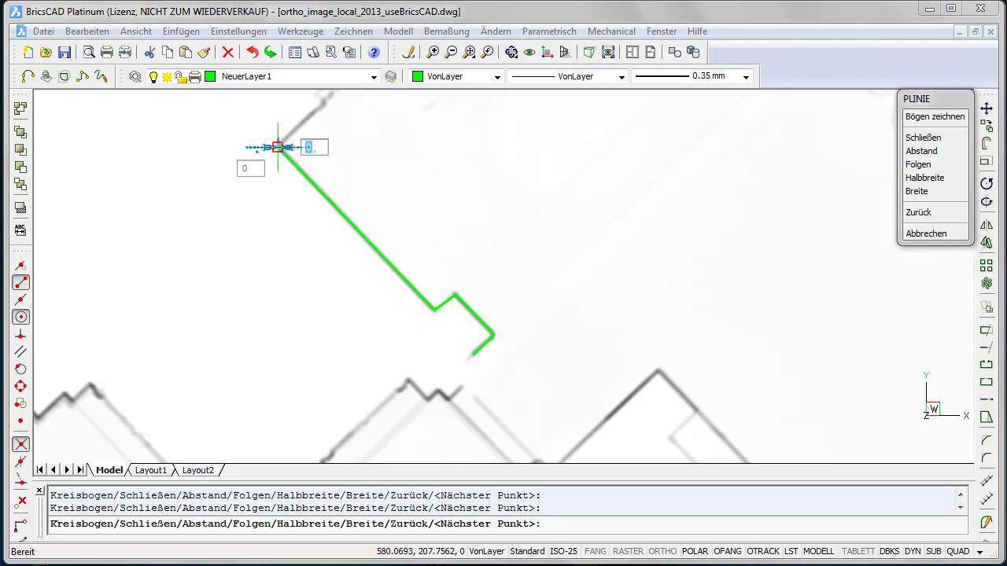
middle_drag(278, 147, 277, 348)
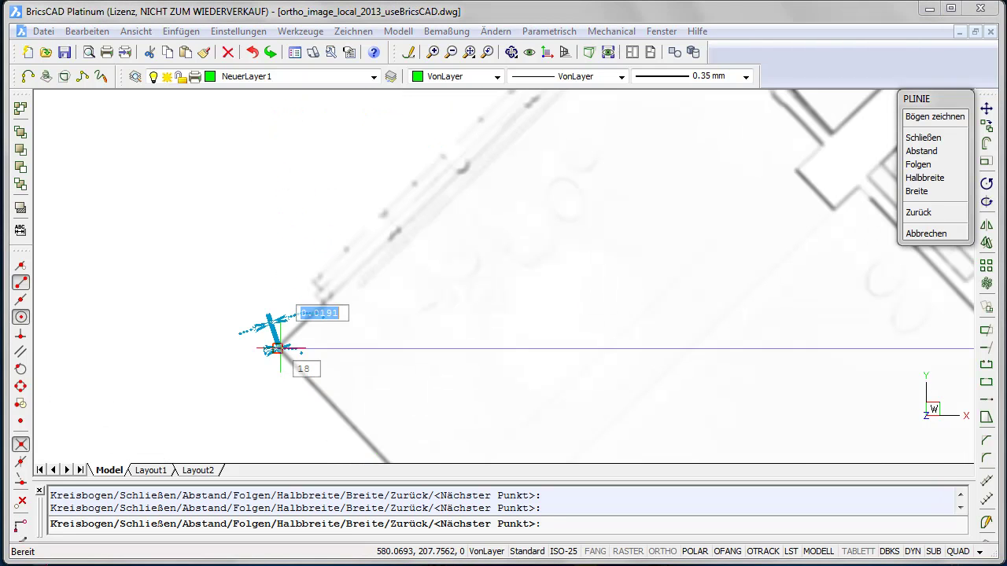
click(321, 308)
key(Return)
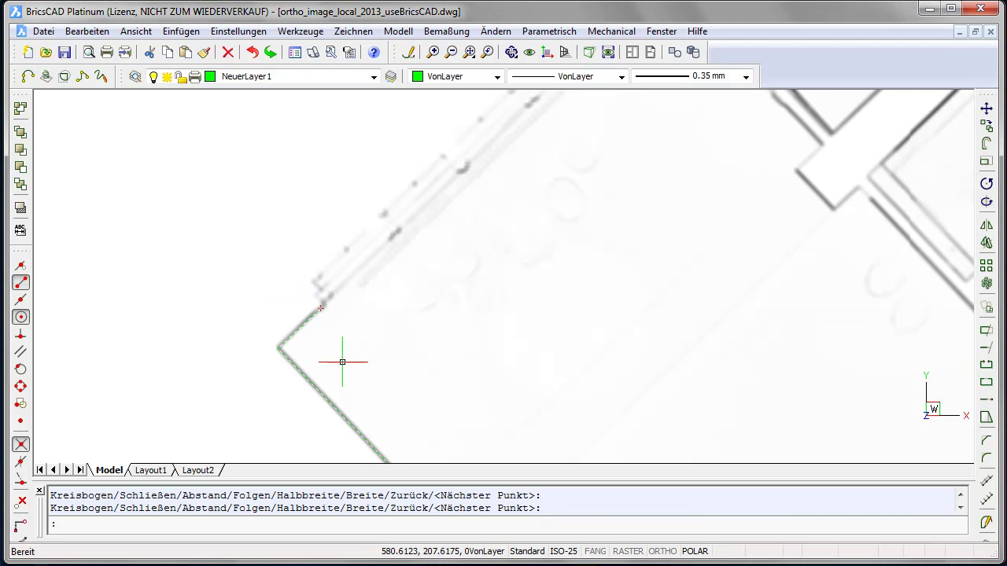
Pan and zoom to review the whole traced wall outline
middle_drag(356, 365, 374, 261)
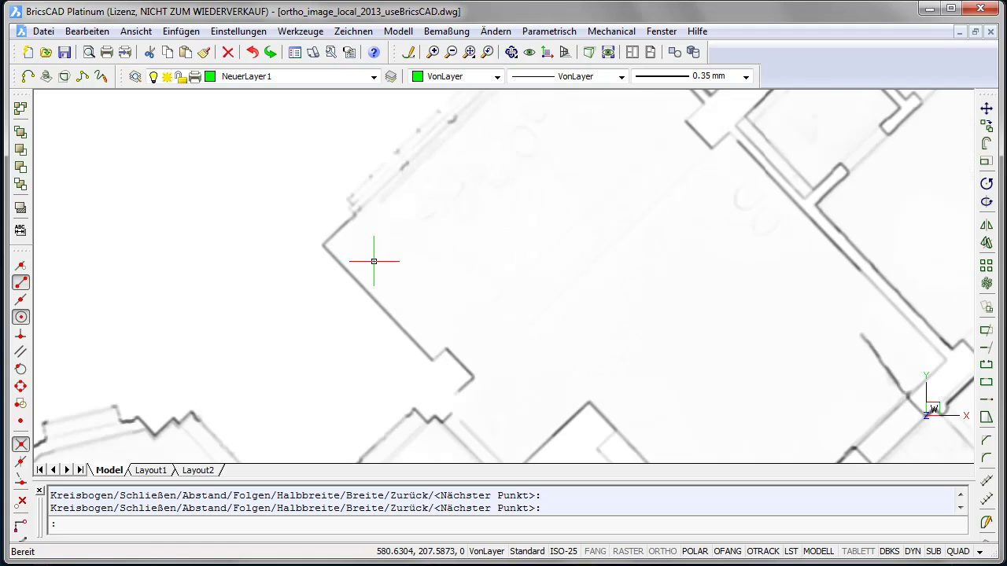
scroll(371, 256, down, 2)
scroll(367, 278, up, 1)
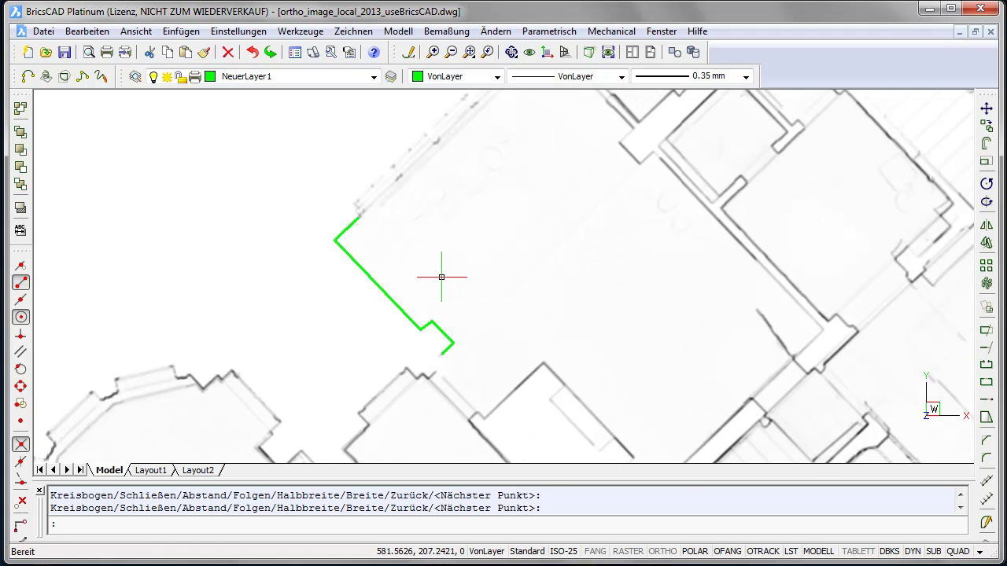
key(Escape)
scroll(441, 277, up, 3)
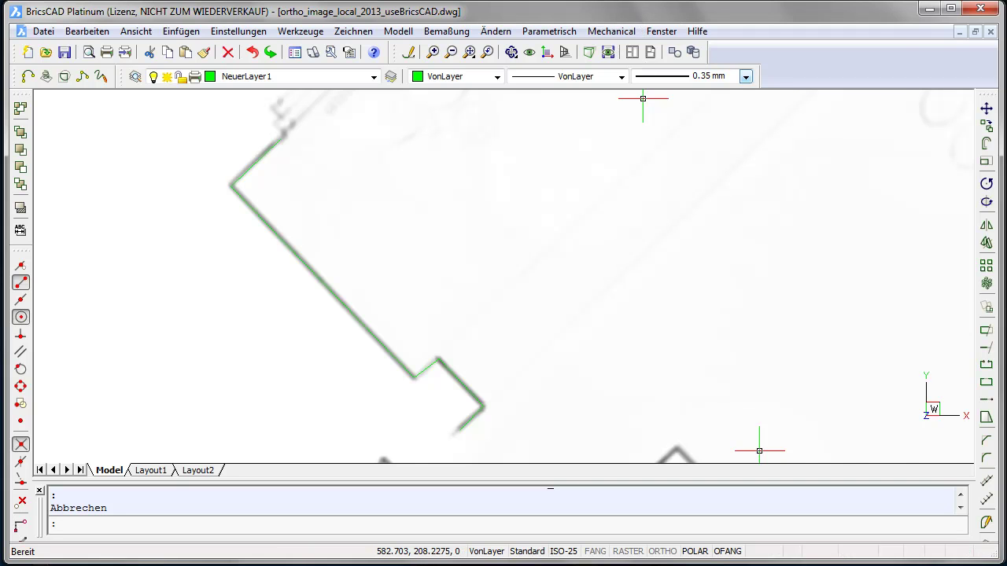
scroll(634, 197, down, 2)
middle_drag(633, 198, 609, 333)
scroll(530, 335, down, 2)
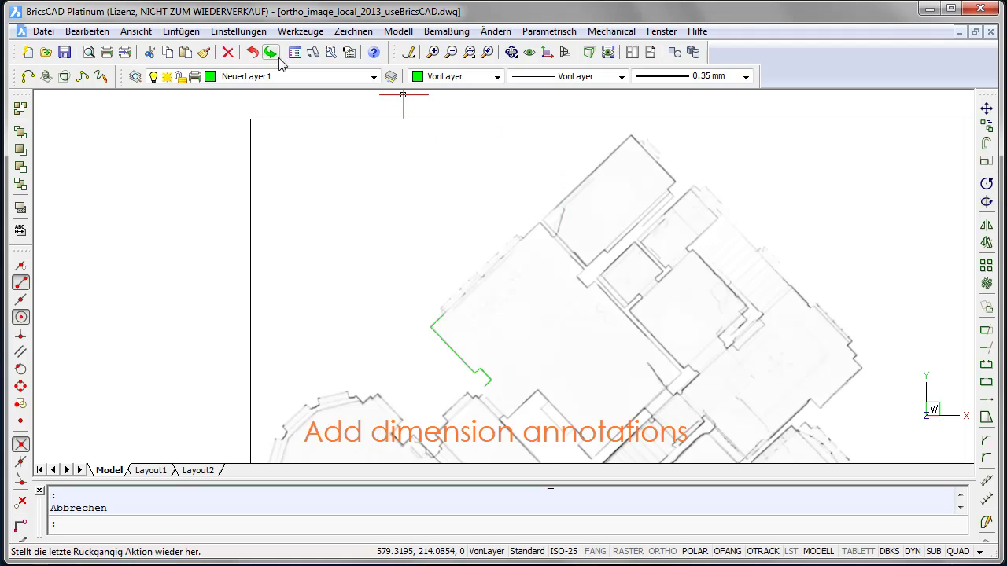
Add a 3.33 aligned dimension from a wall corner to the apex
click(446, 31)
click(435, 65)
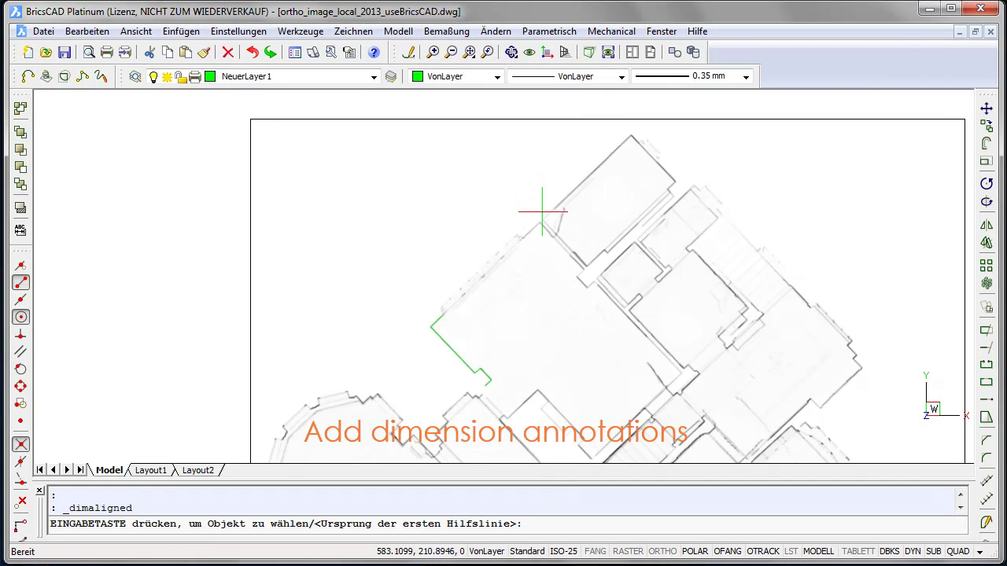
scroll(540, 221, up, 3)
click(543, 235)
middle_drag(543, 235, 721, 193)
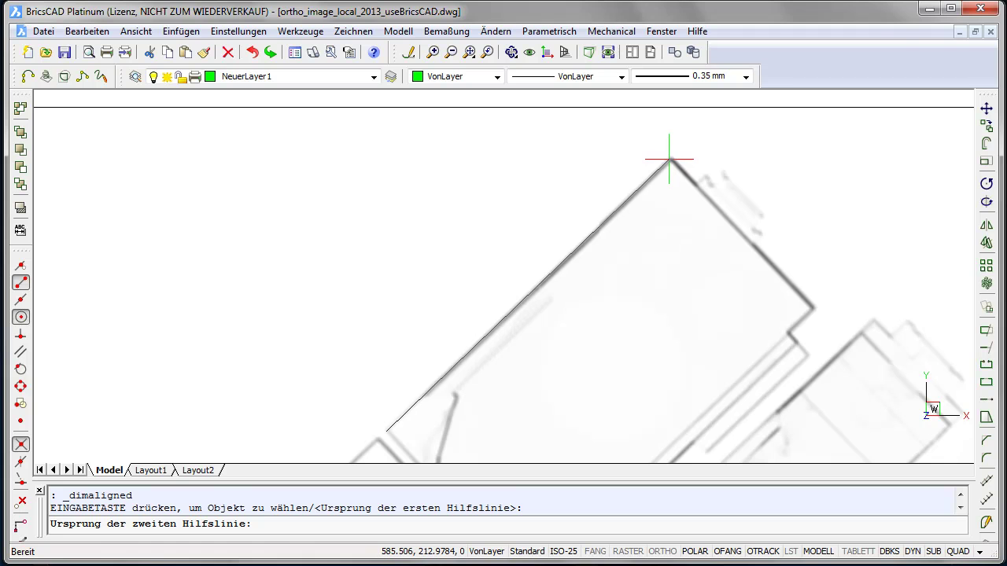
click(668, 162)
click(634, 138)
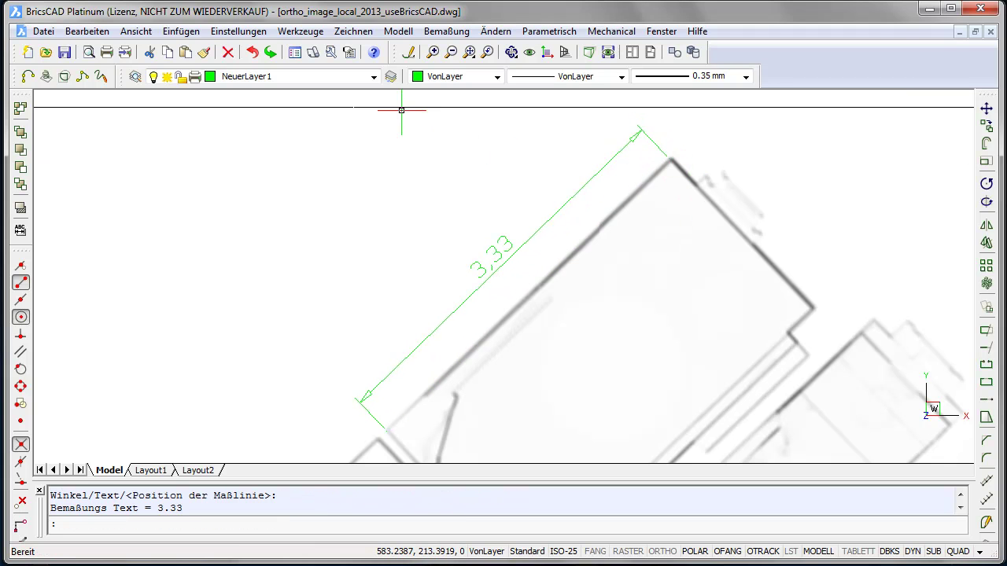
Turn off object snap and add a 1.74 aligned dimension along the room's short side
key(Return)
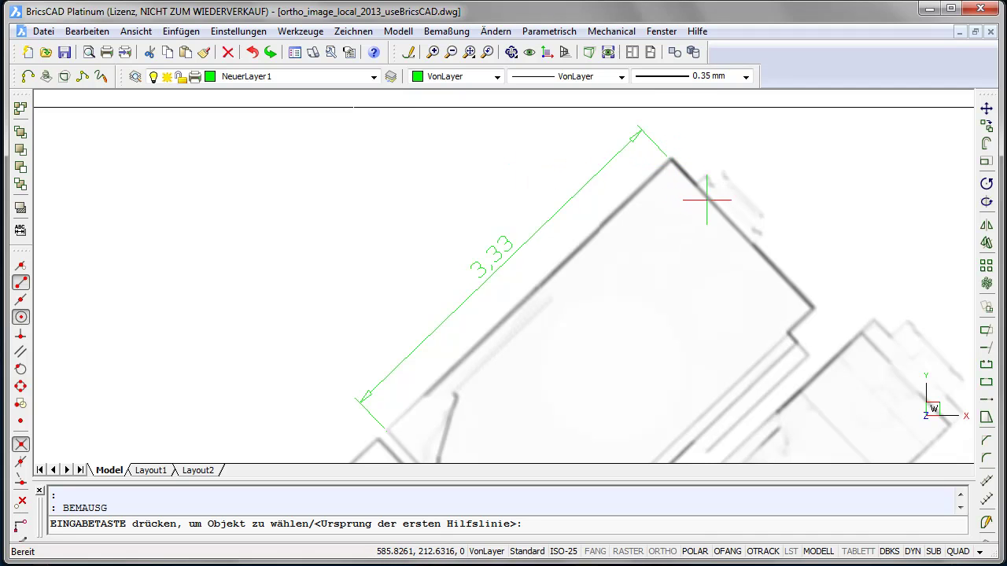
middle_drag(710, 204, 714, 153)
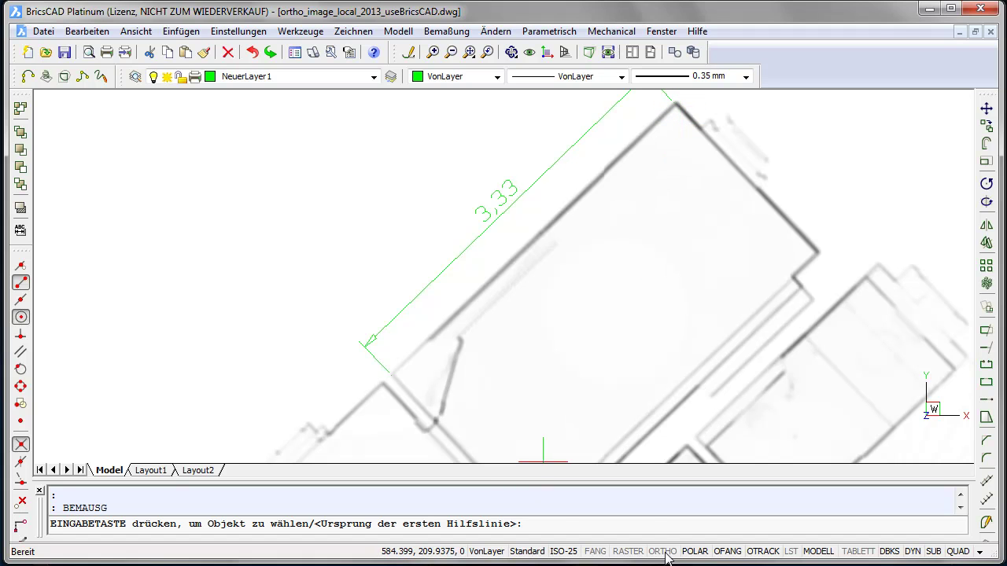
click(724, 554)
click(675, 103)
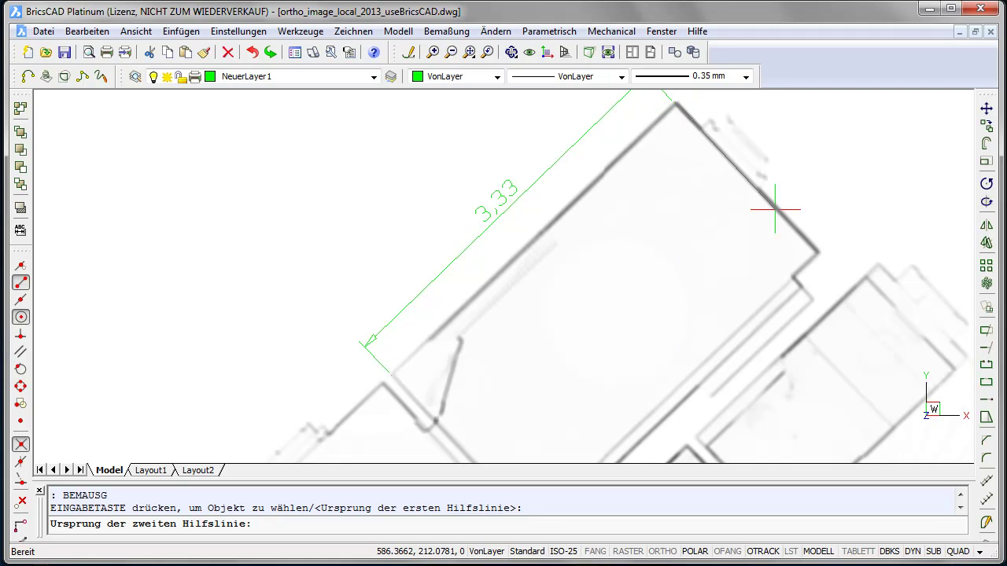
click(818, 253)
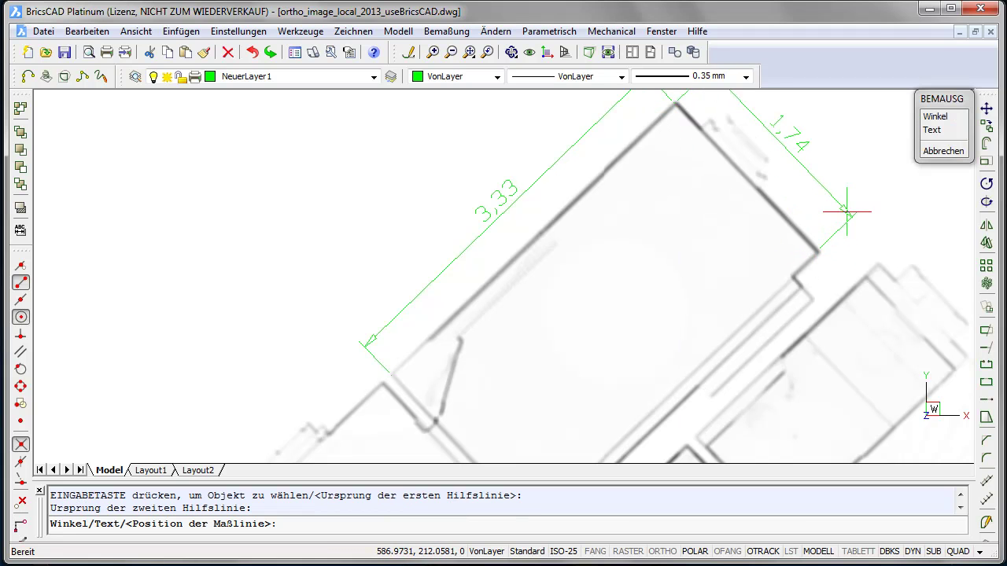
click(845, 211)
scroll(836, 215, down, 1)
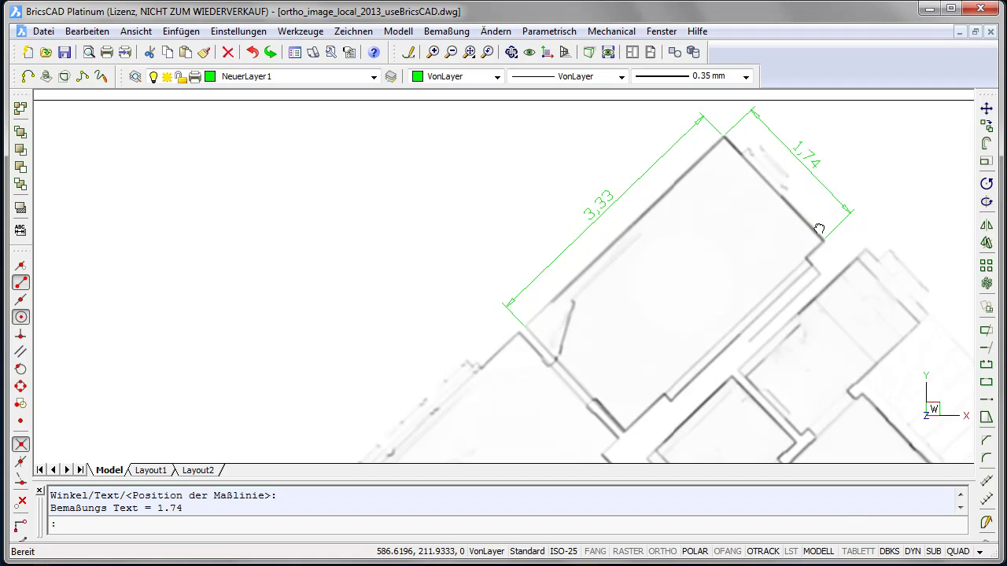
middle_drag(811, 207, 792, 225)
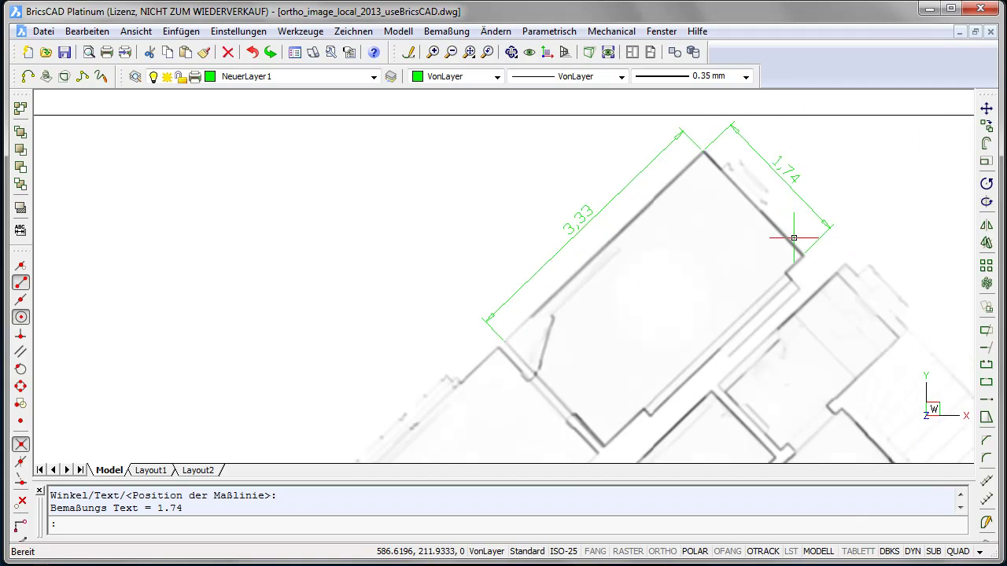
Display lineweights, orbit the cloud, and start a horizontal XY slice
click(792, 552)
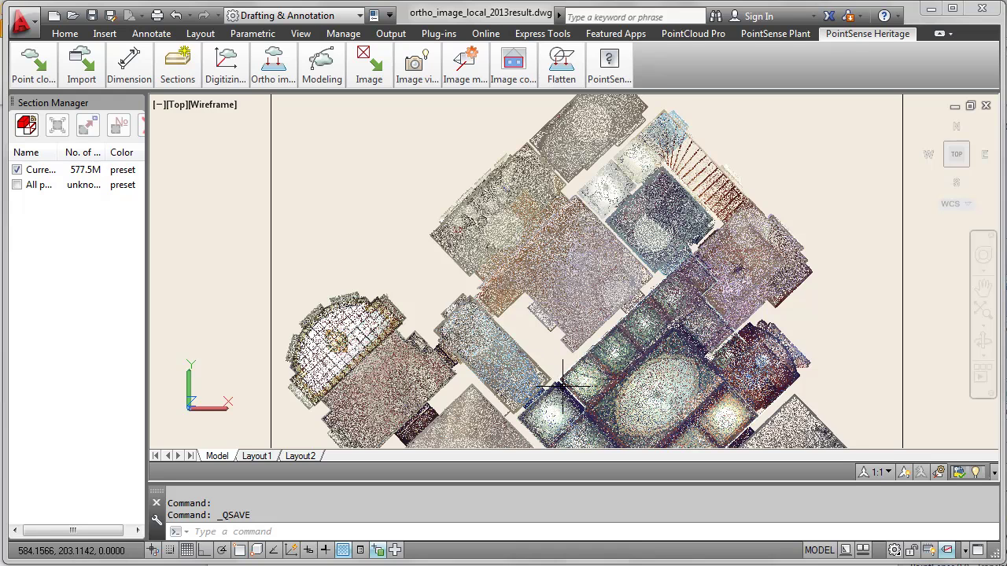
shift+middle_drag(554, 377, 537, 285)
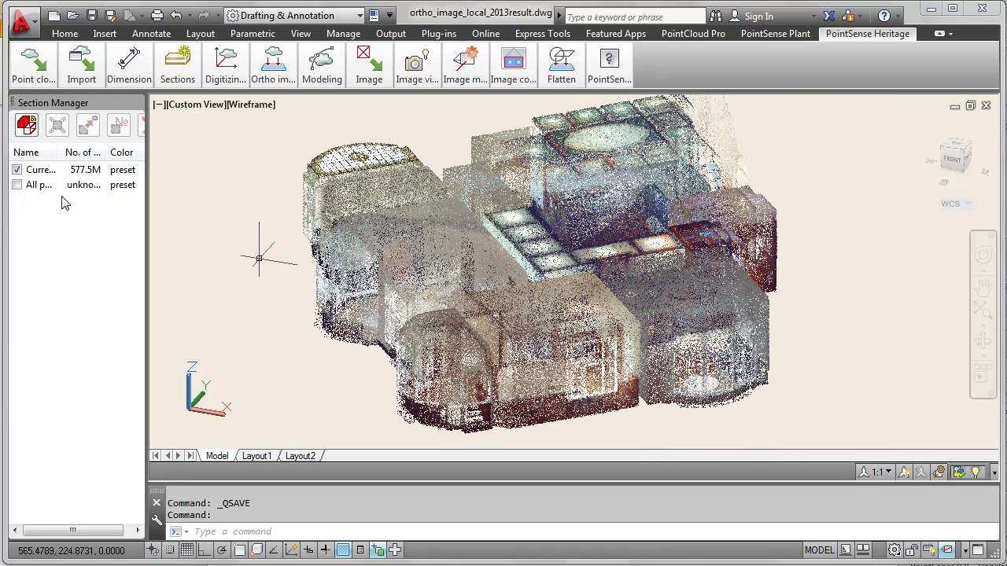
mouse_move(177, 67)
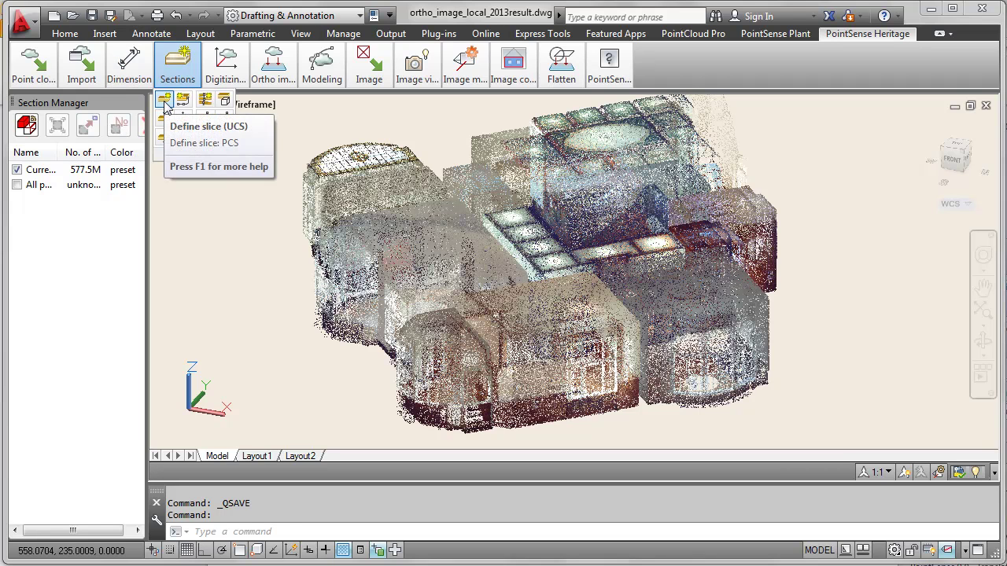
click(164, 103)
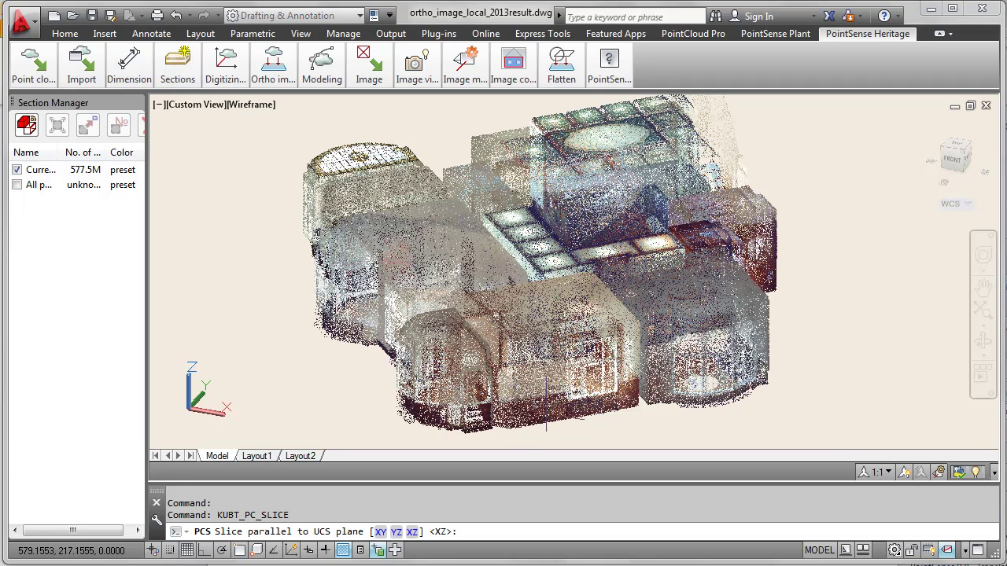
text(xy)
key(Return)
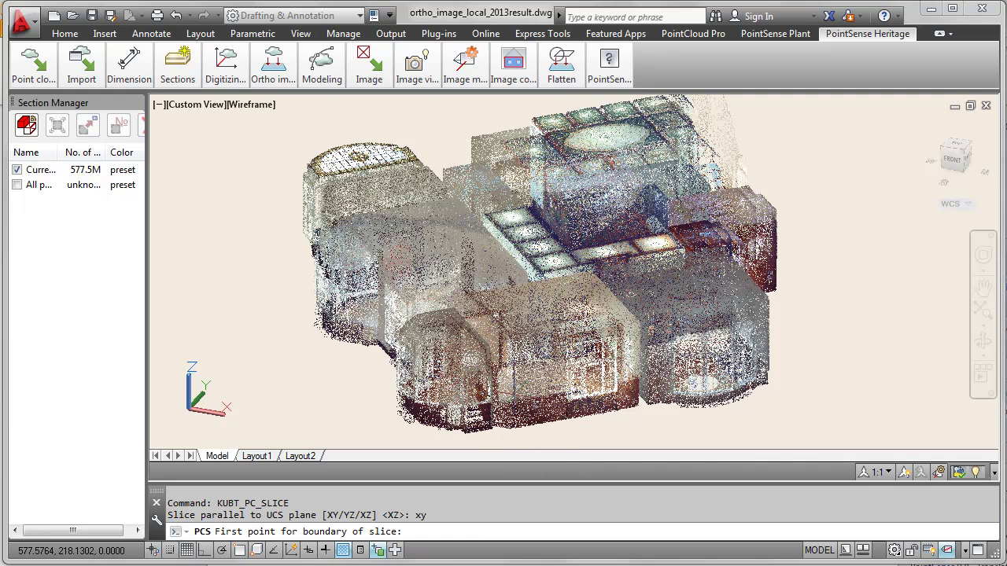
Snap the slice point, accept 0.2 thickness, and view the floor-plan slice from the top
click(239, 550)
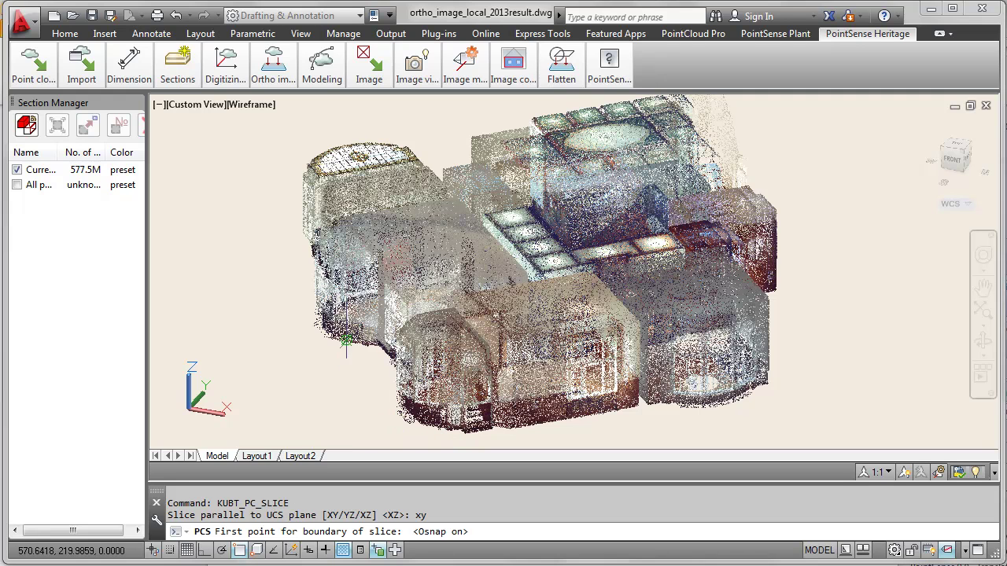
click(383, 324)
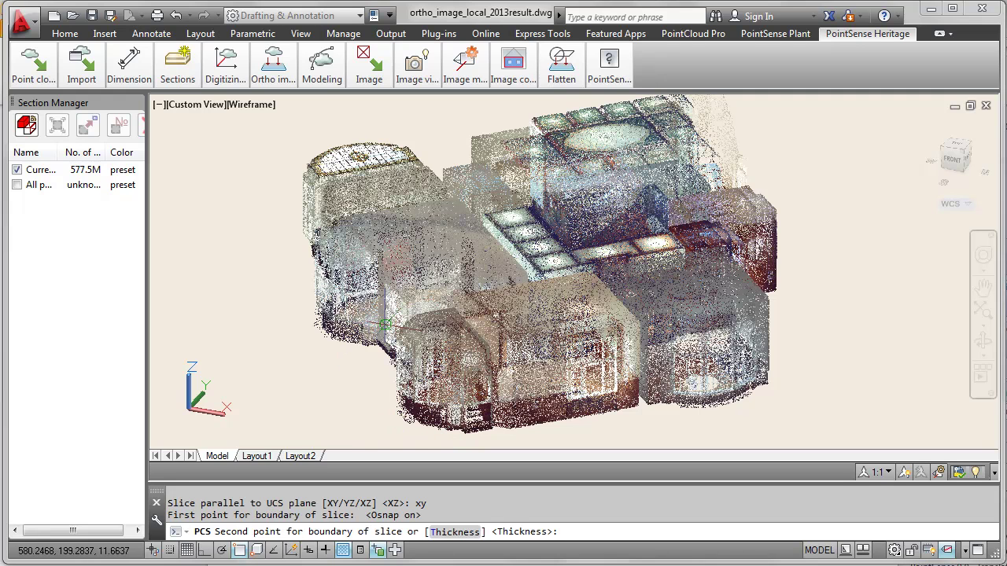
key(Return)
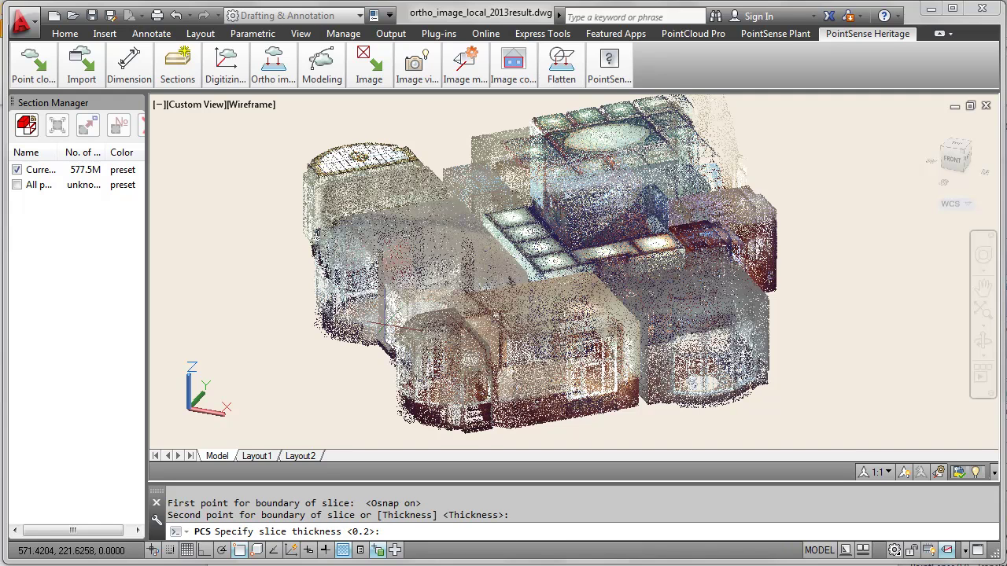
key(Return)
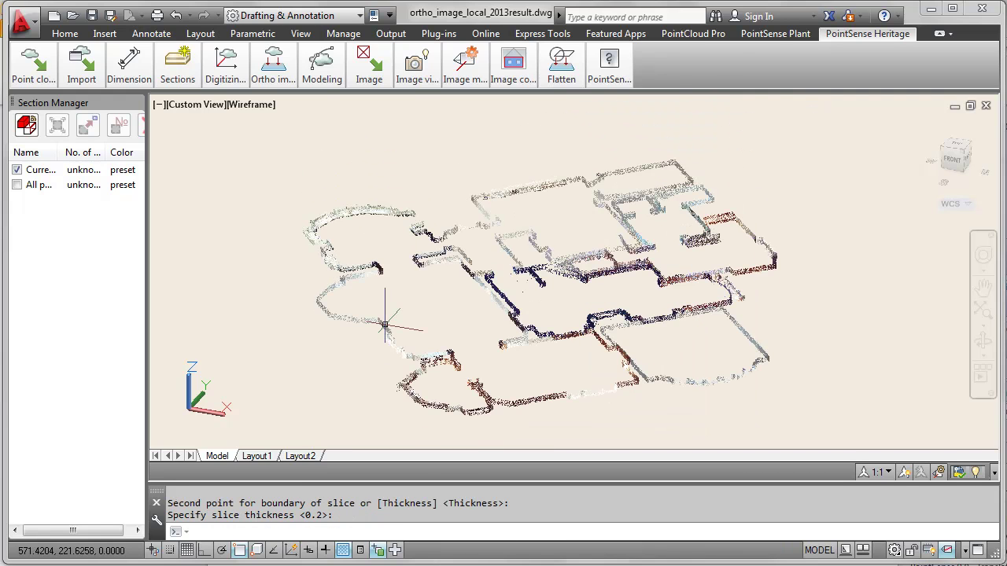
click(954, 146)
scroll(605, 290, up, 2)
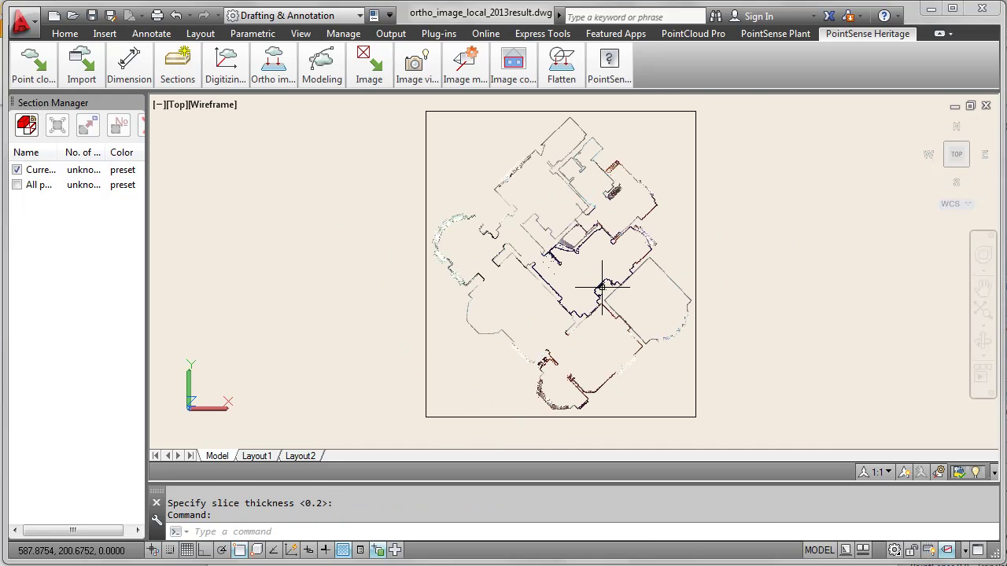
scroll(546, 146, up, 2)
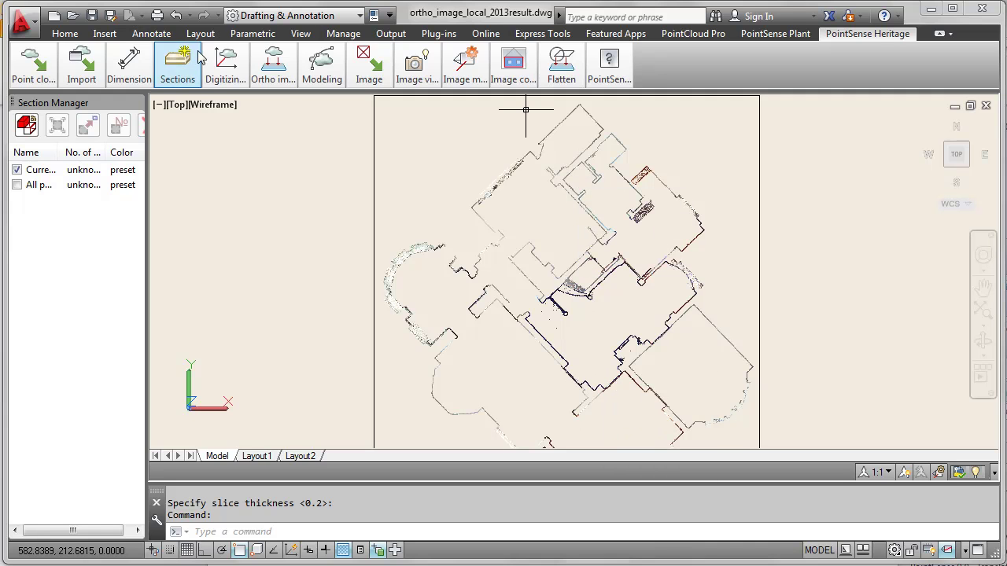
mouse_move(273, 67)
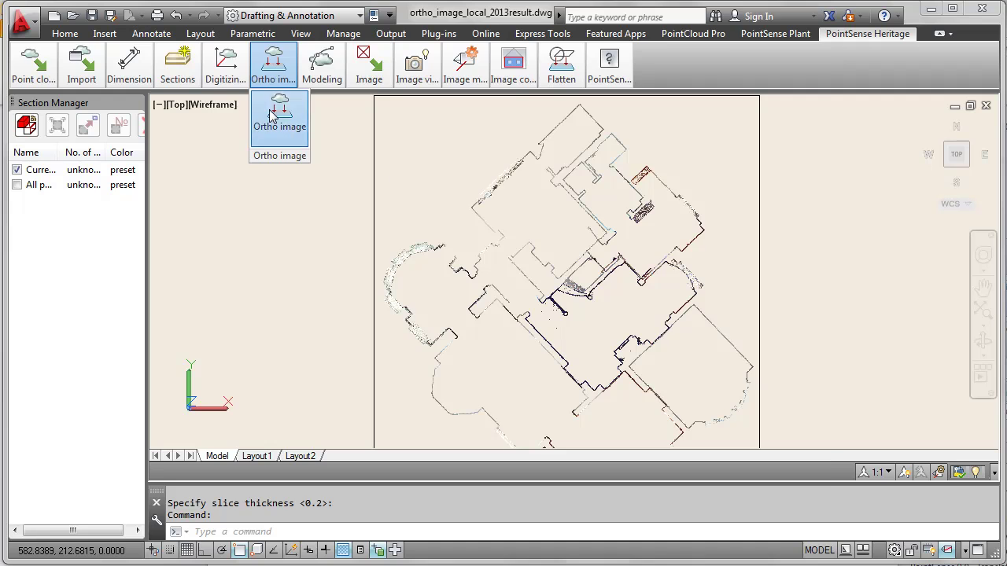
Set the slice ortho image to 0.01 units per pixel with about 90% X-ray
click(272, 115)
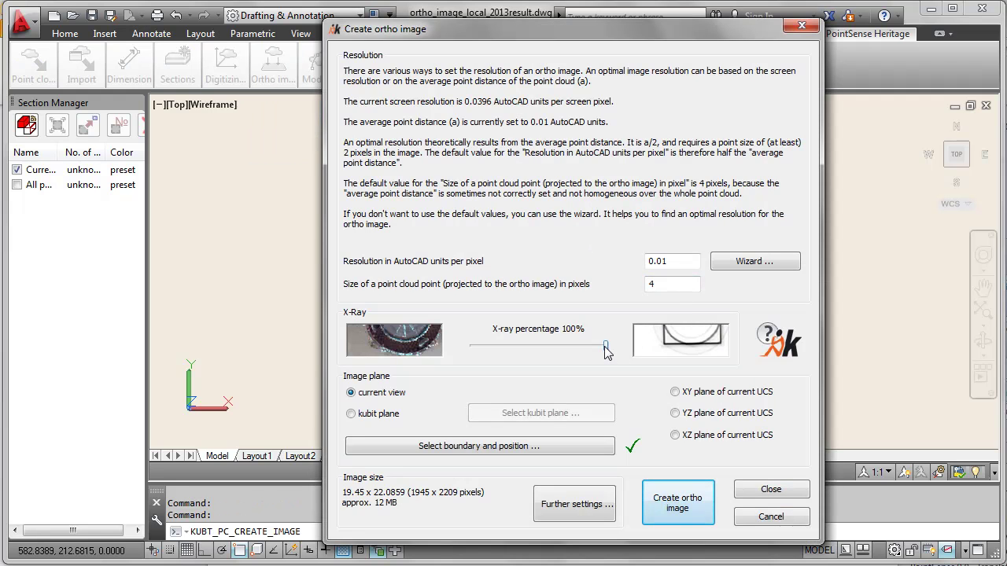
drag(605, 352, 464, 357)
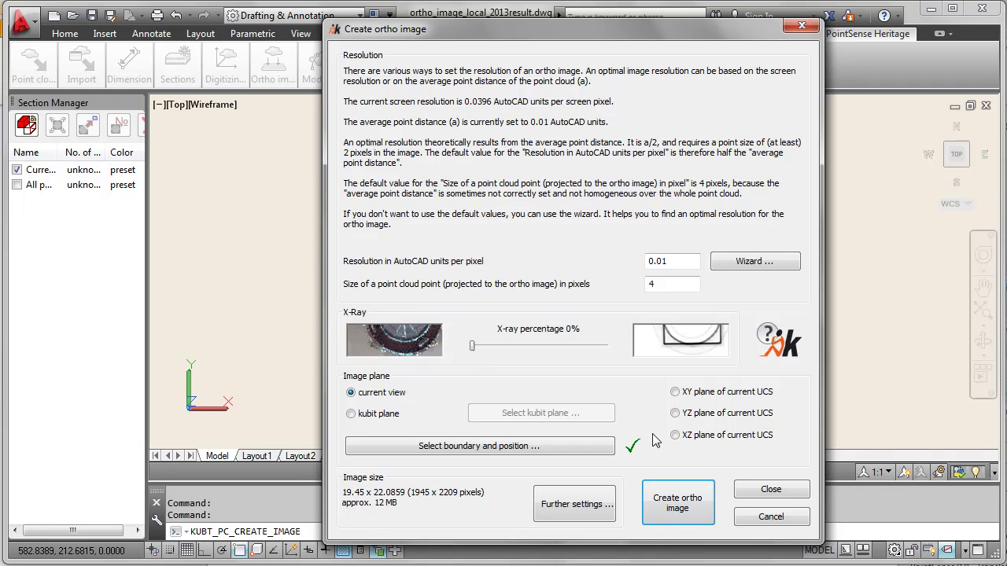
key(BackSpace)
key(BackSpace)
text(01)
mouse_move(539, 30)
mouse_down()
mouse_move(672, 81)
mouse_move(624, 57)
mouse_up()
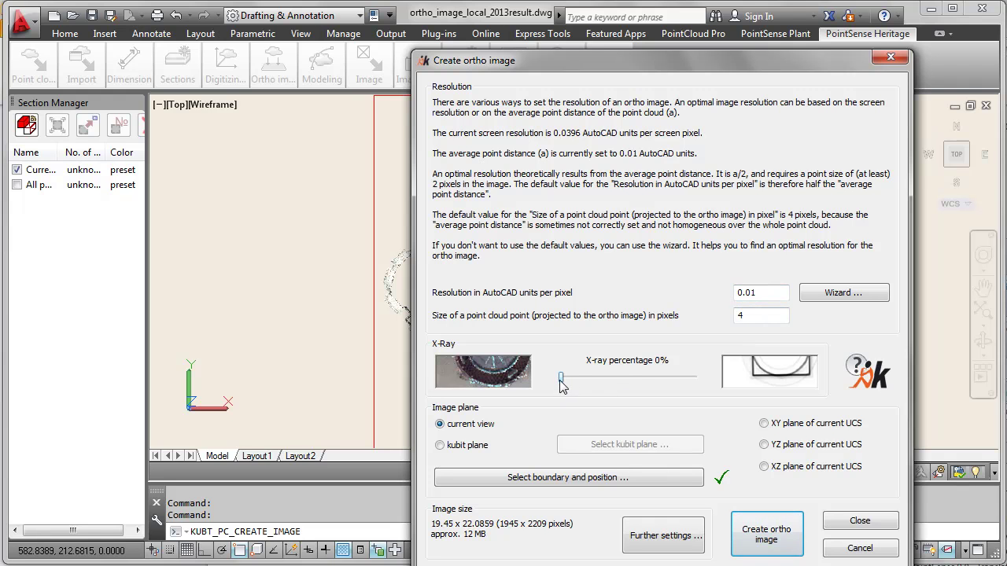
drag(561, 383, 682, 385)
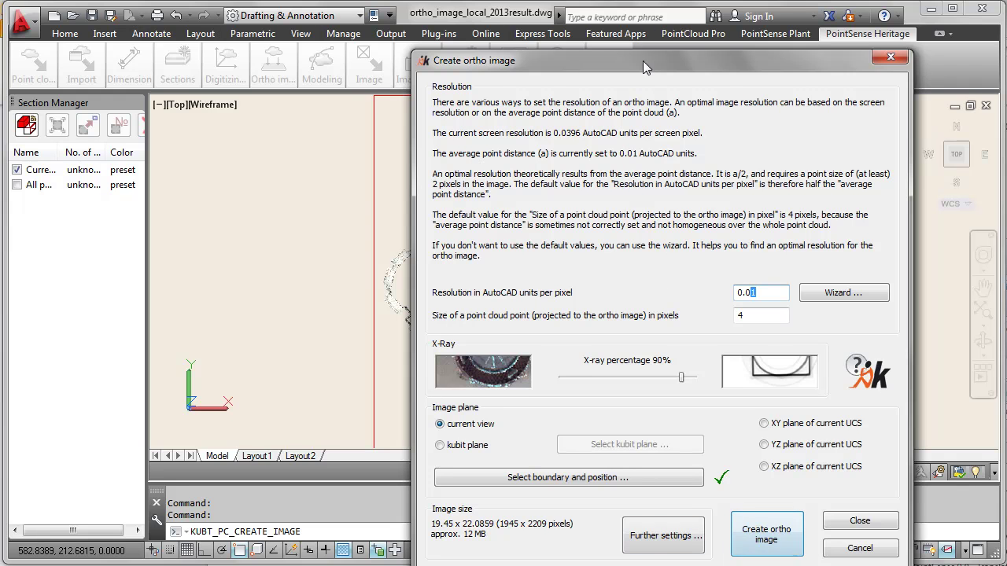
drag(643, 63, 617, 29)
Create the ortho image, save it as PNG file villa_ortho_slice.png, and zoom in
click(740, 500)
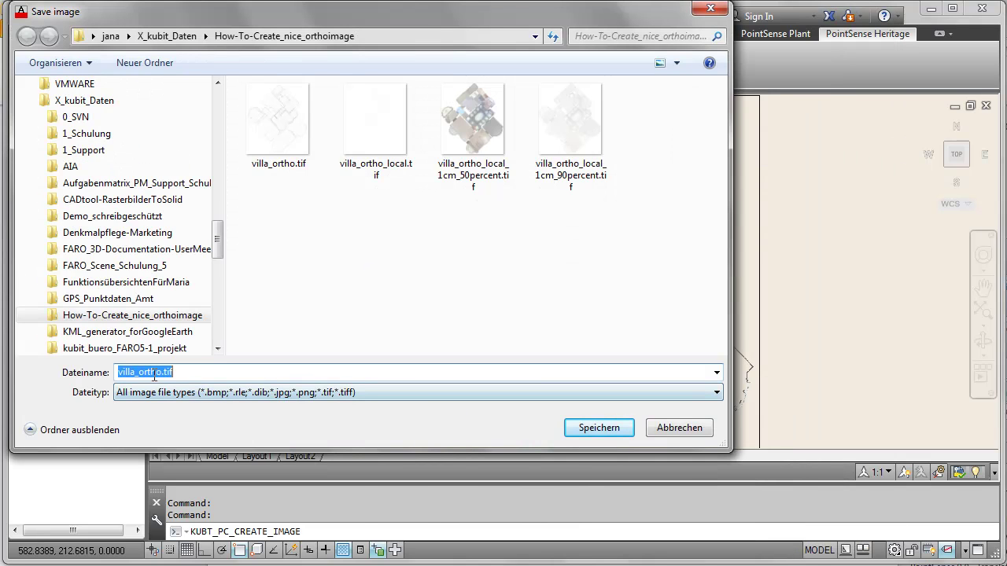
click(161, 373)
text(_slice)
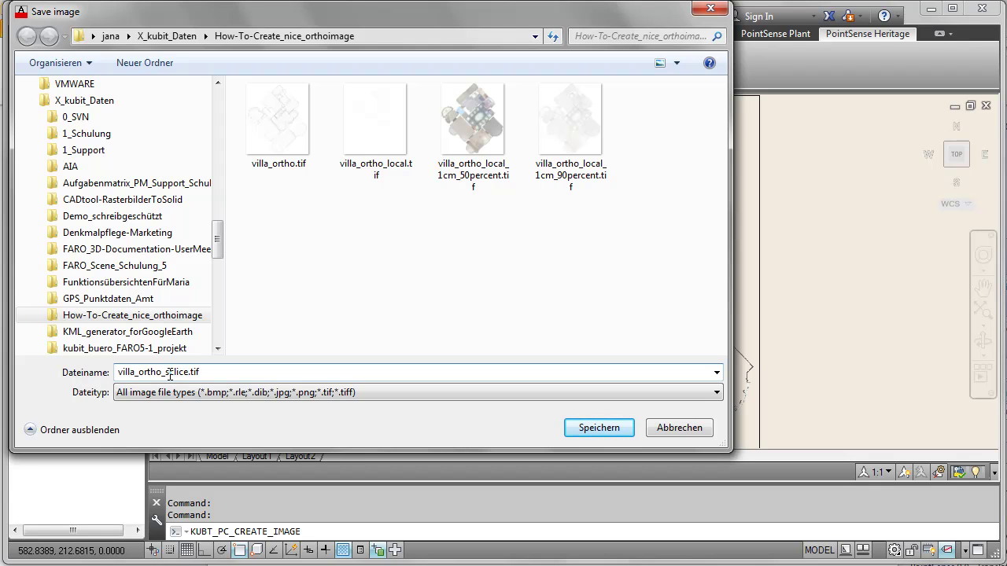
key(BackSpace)
click(381, 392)
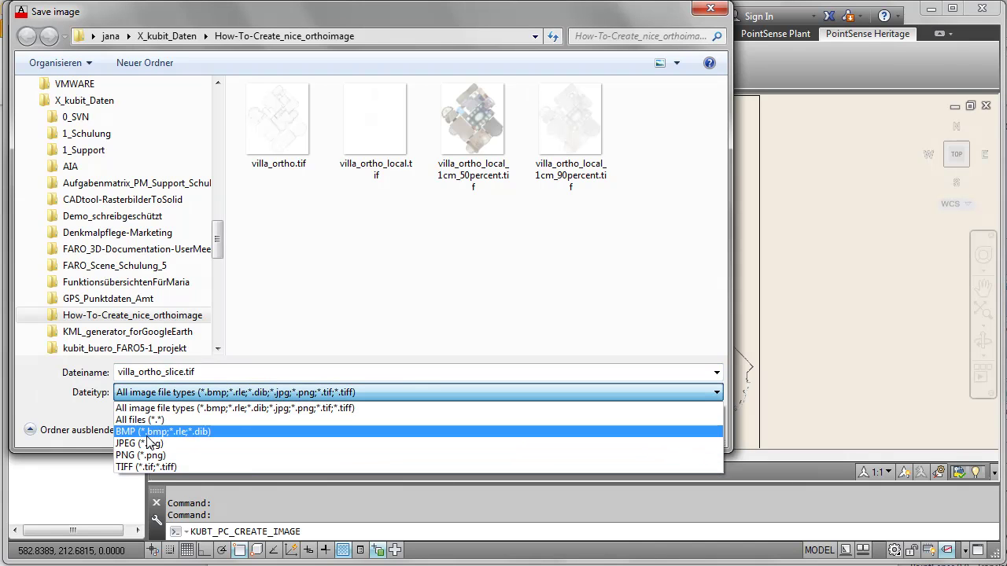
click(140, 454)
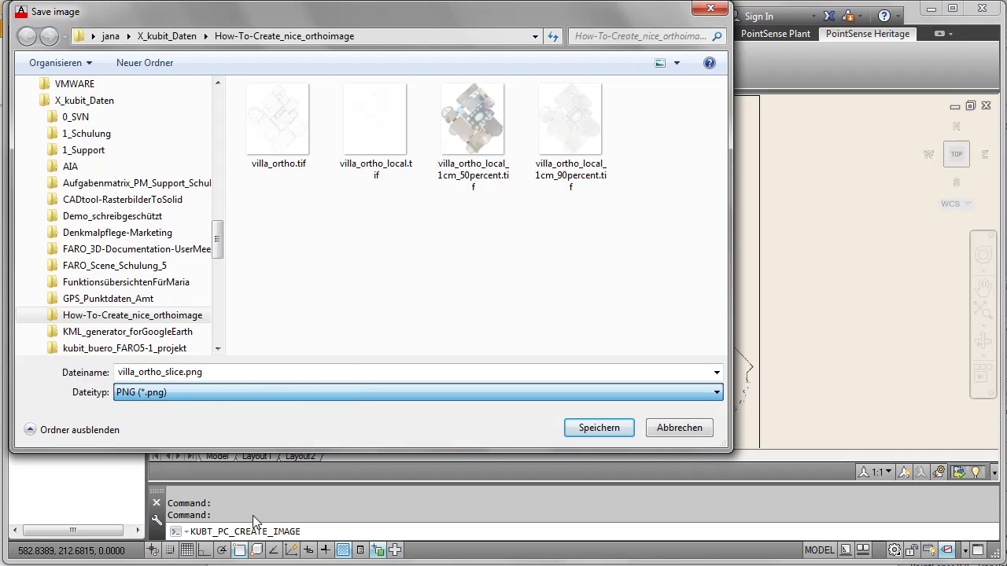
click(588, 432)
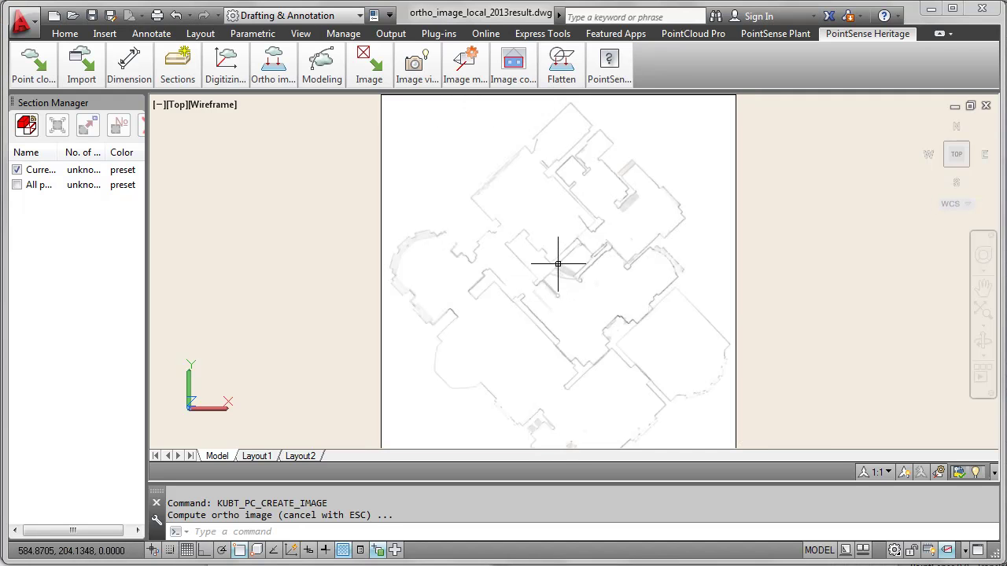
scroll(558, 264, up, 2)
scroll(488, 233, up, 2)
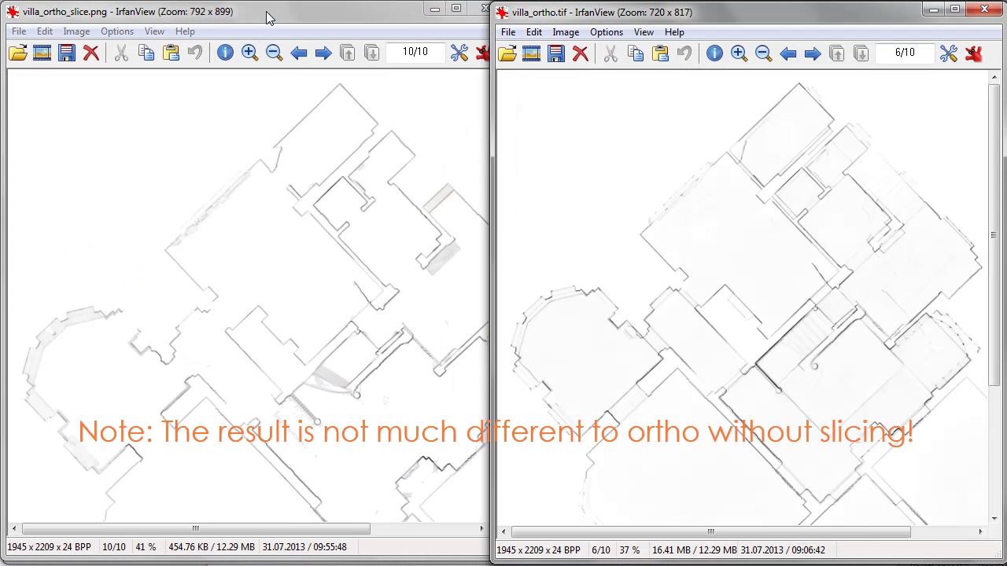
Bring the villa_ortho_slice.png and villa_ortho.tif IrfanView windows forward in turn
click(267, 18)
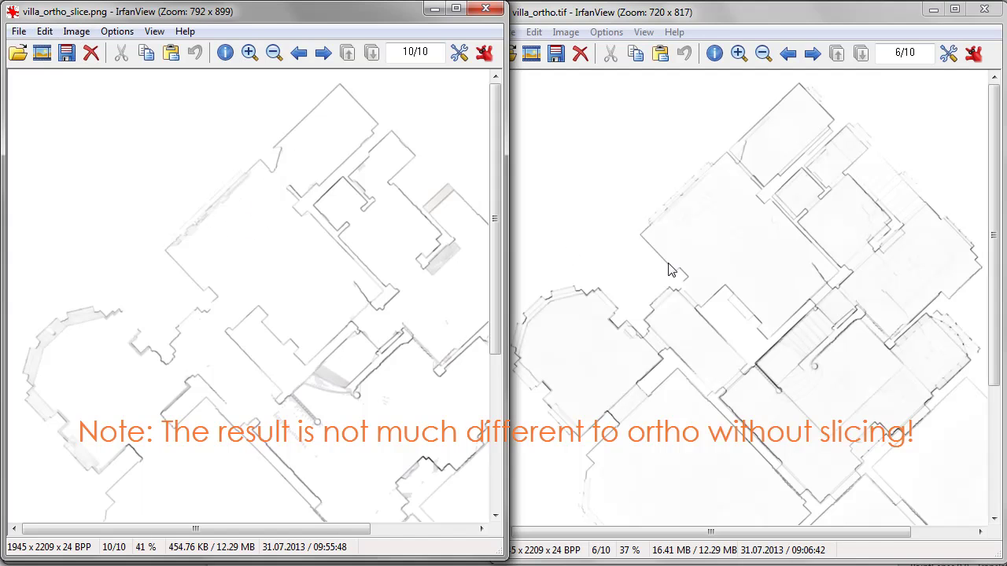
click(707, 17)
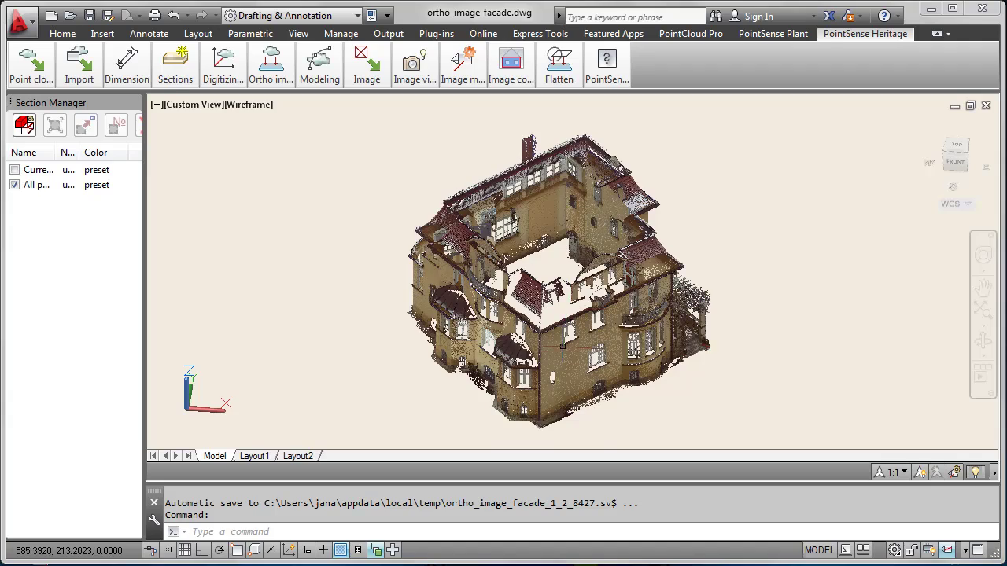
Orbit and zoom the point cloud to look down on it from above
mouse_move(512, 305)
shift+middle_down()
mouse_move(461, 337)
mouse_move(490, 346)
shift+middle_up()
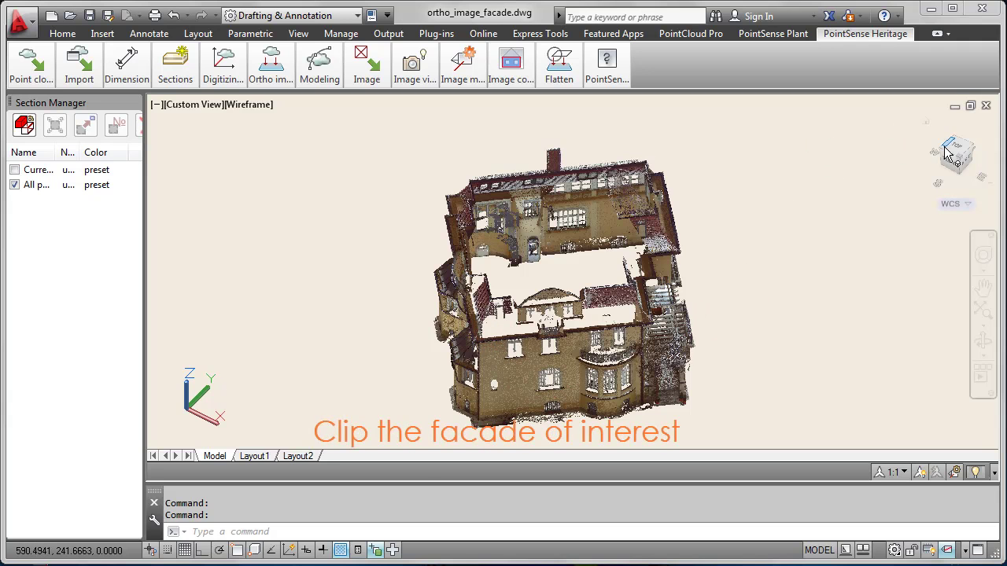
drag(954, 149, 962, 161)
scroll(636, 342, up, 2)
scroll(636, 341, up, 2)
scroll(632, 340, up, 2)
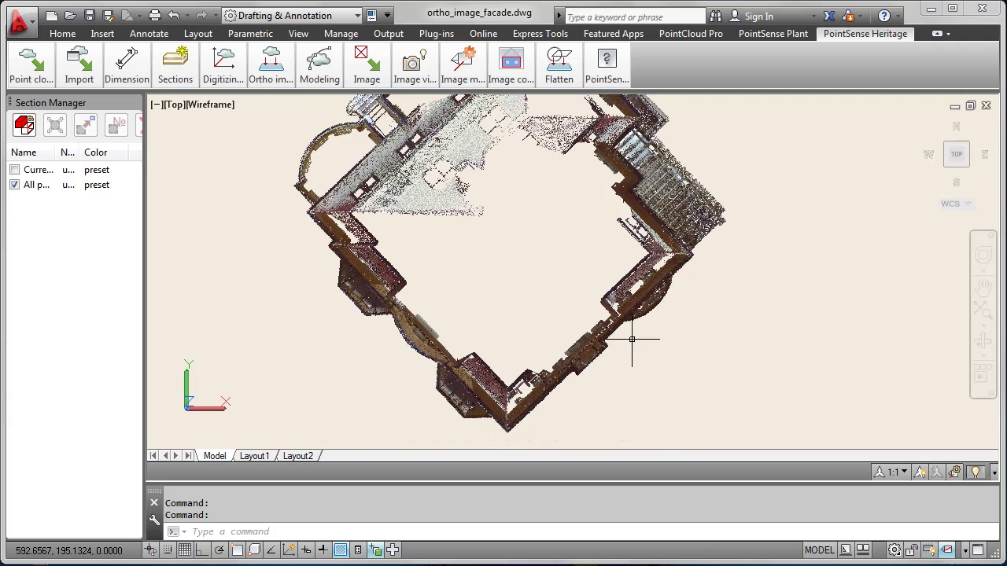
Clip the cloud to the lower-right facade wall with a polygon and view it head-on
click(174, 64)
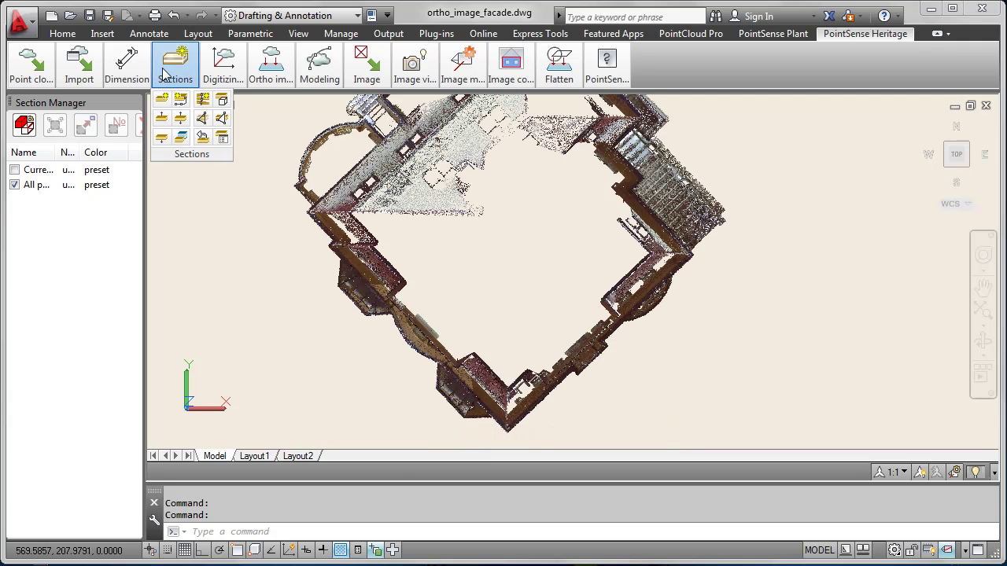
click(203, 119)
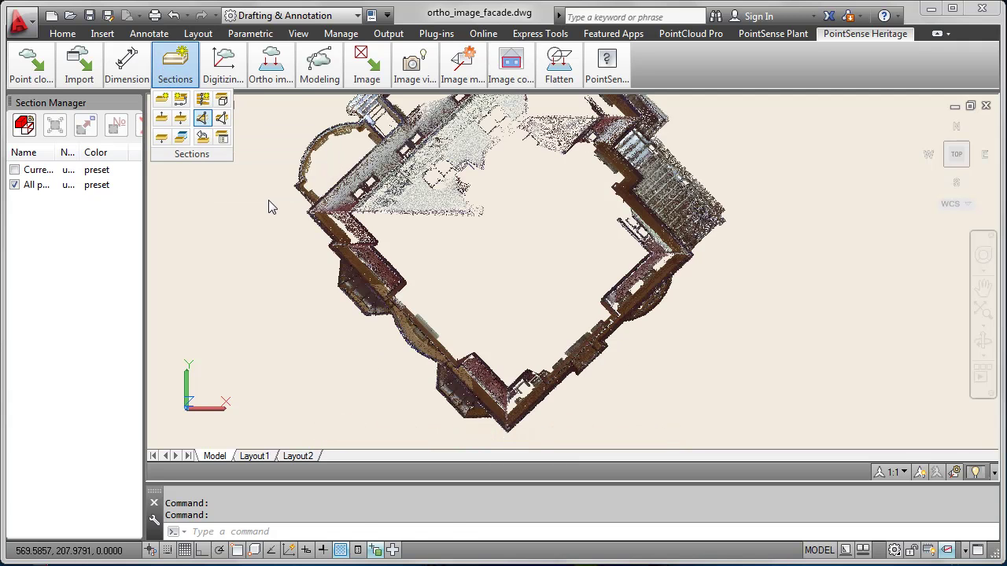
click(507, 437)
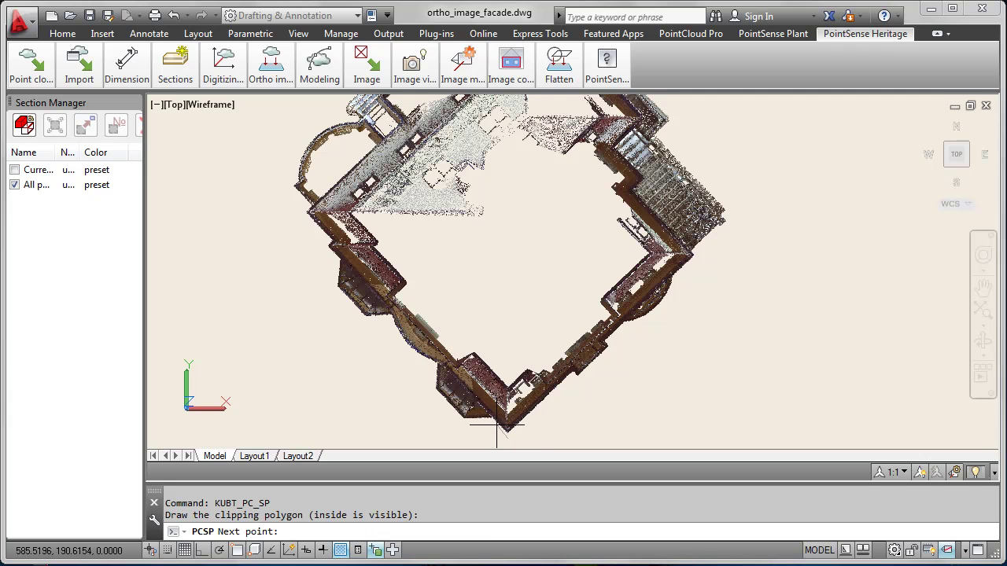
click(497, 427)
click(522, 394)
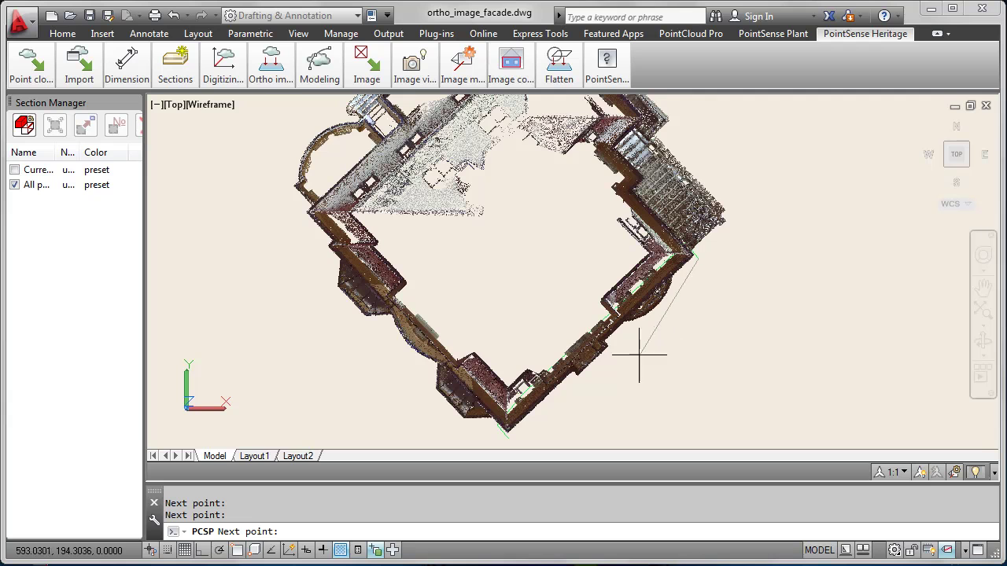
click(505, 429)
key(Return)
mouse_move(596, 420)
shift+middle_down()
mouse_move(580, 378)
mouse_move(580, 281)
shift+middle_up()
middle_drag(575, 343, 568, 291)
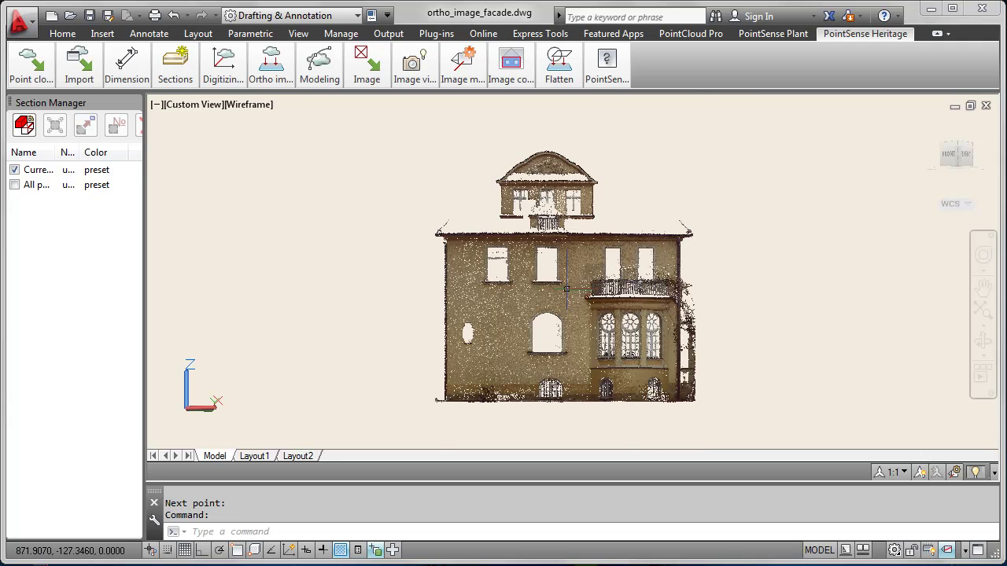
Fit a best-fit plane to a trapezoid of facade points left of the arched window
click(323, 67)
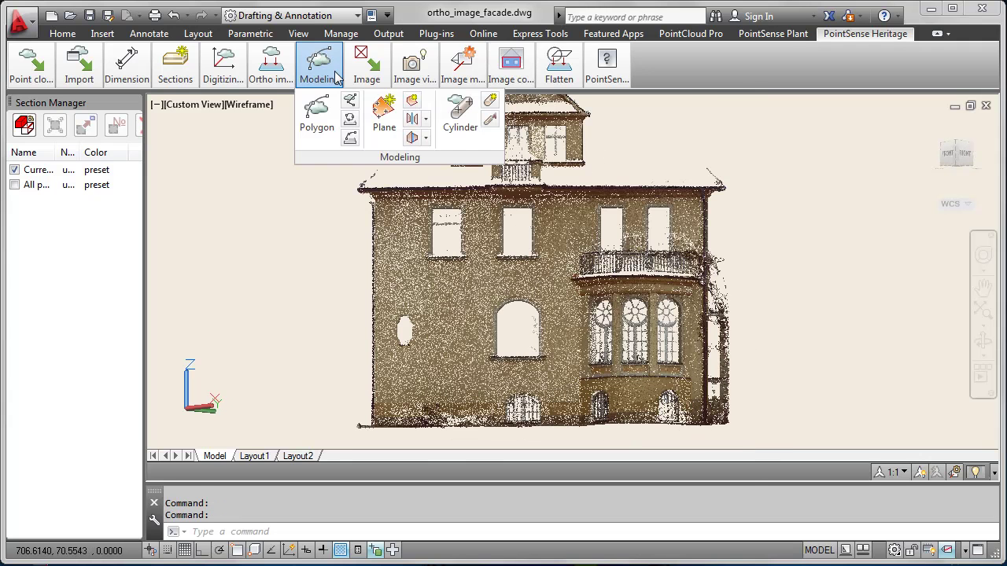
click(383, 112)
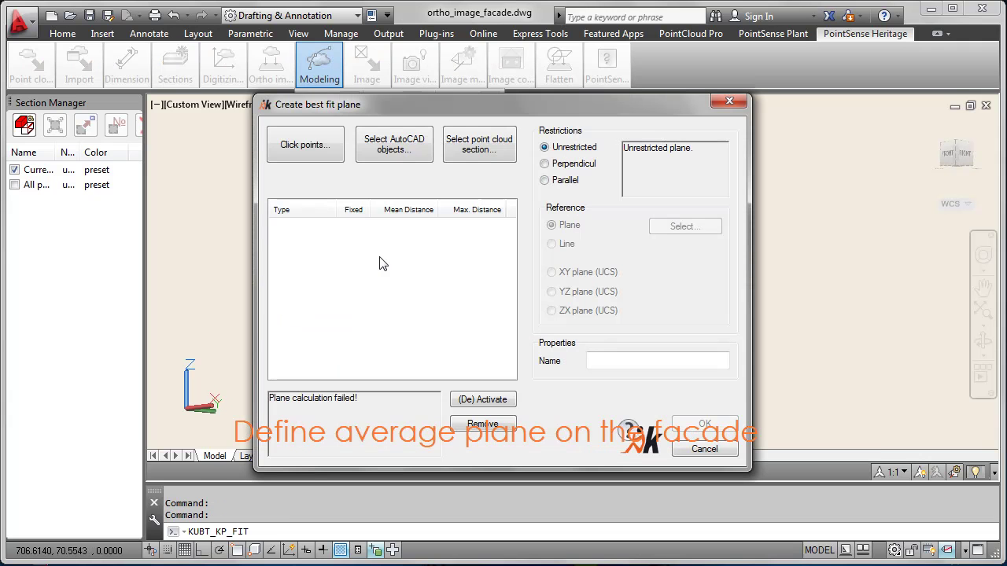
click(476, 149)
click(417, 278)
click(494, 278)
click(478, 379)
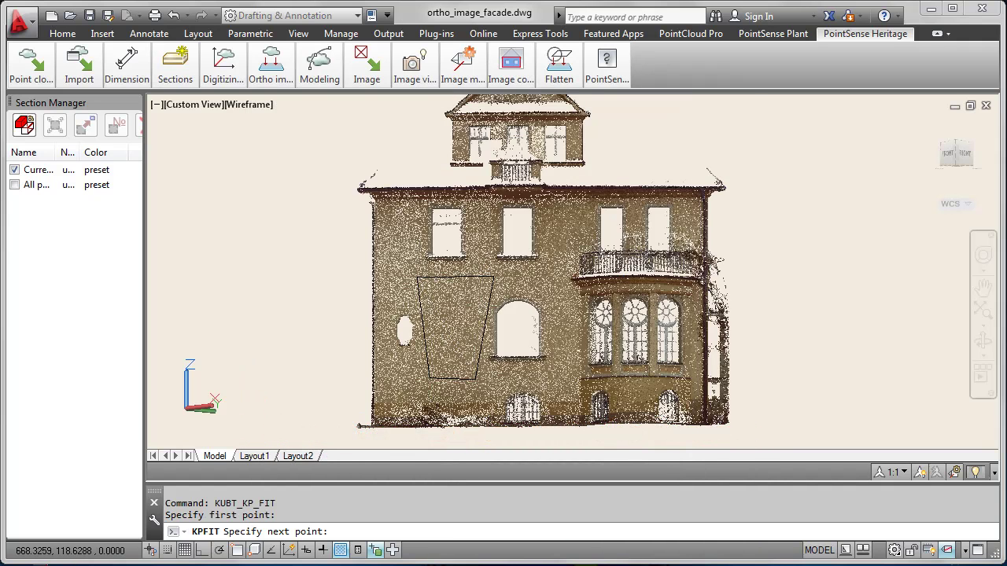
key(Return)
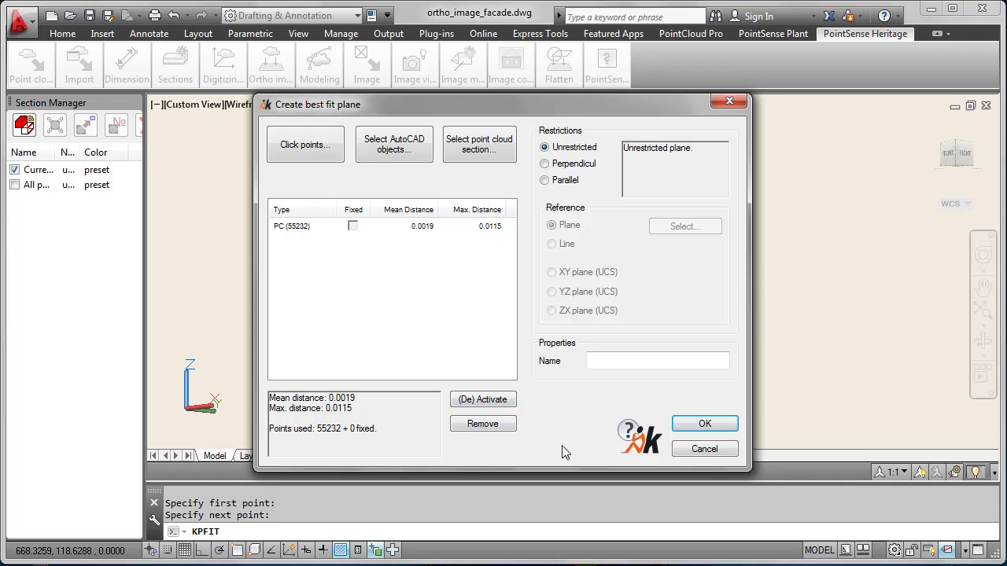
click(699, 429)
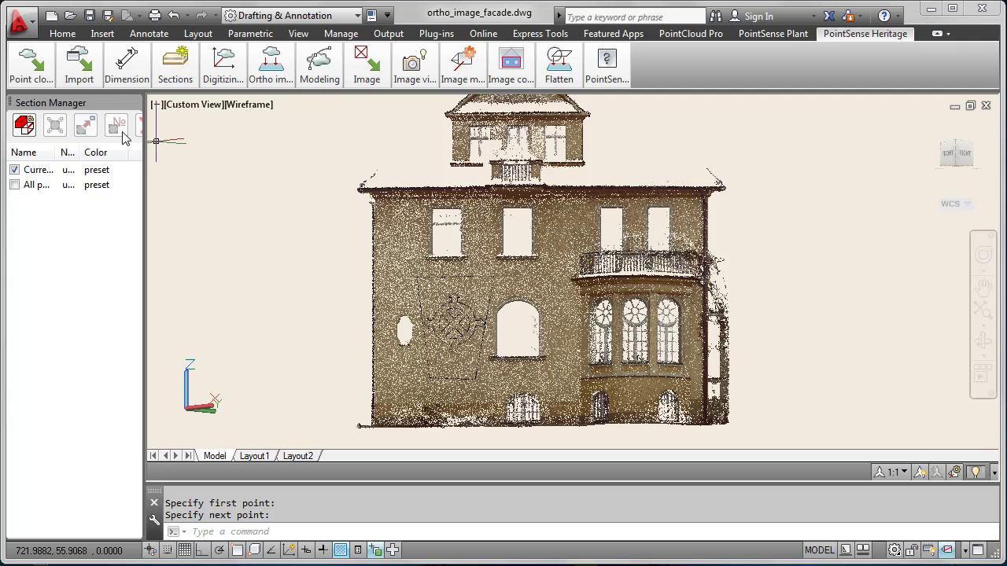
Align the UCS to the fitted KUBITPLANE facade plane
click(223, 67)
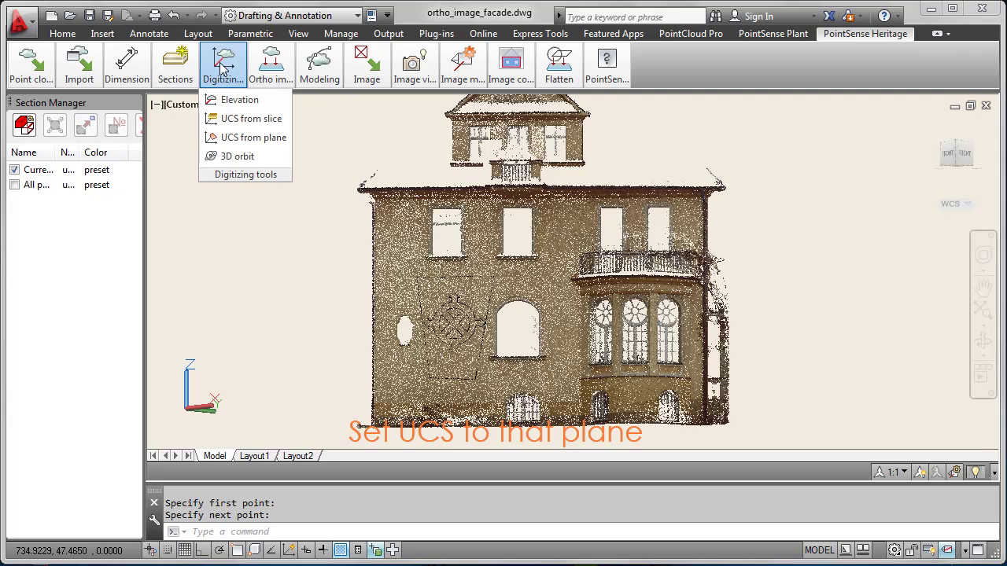
click(253, 137)
click(468, 336)
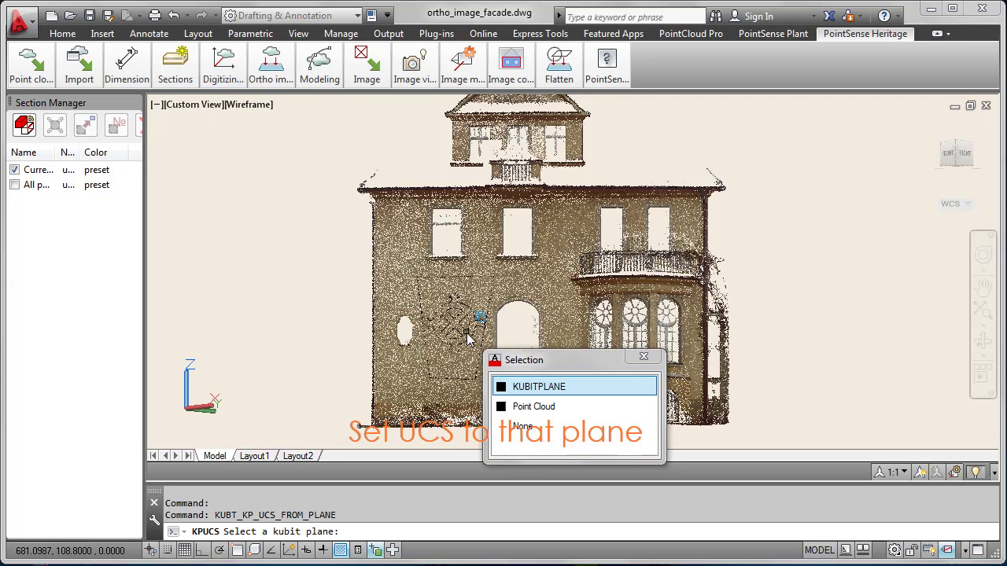
click(543, 387)
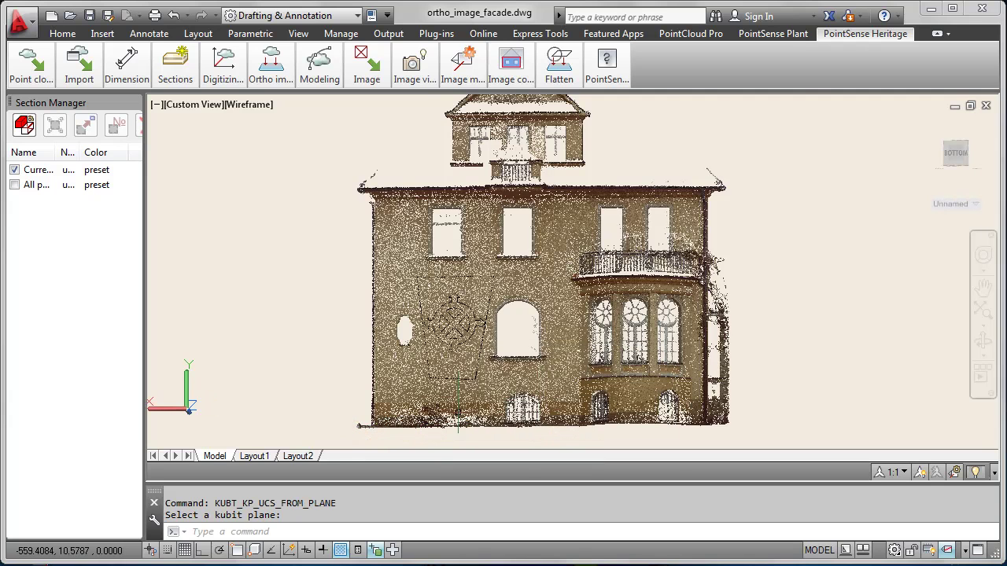
shift+middle_drag(218, 401, 232, 402)
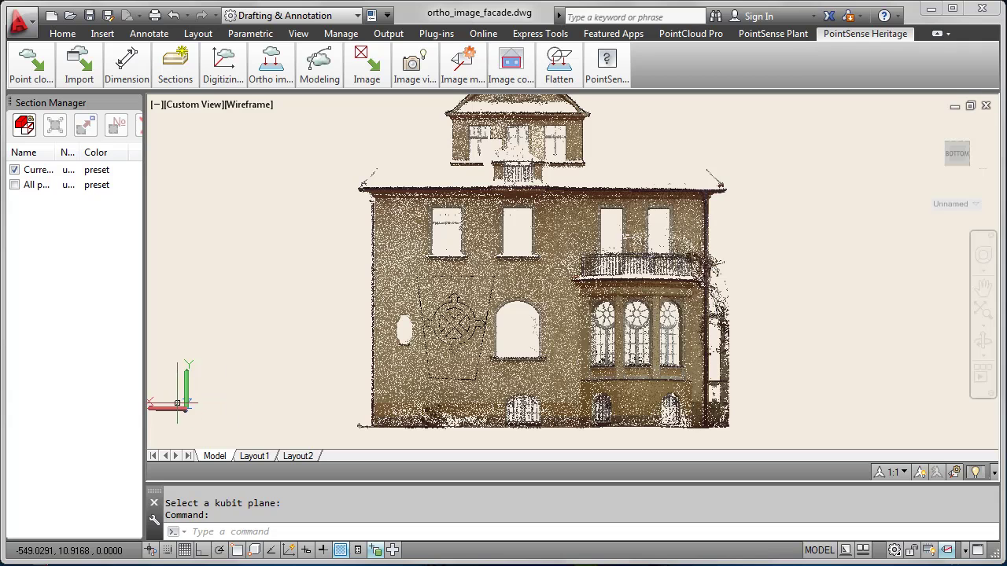
Rotate the UCS 180° about its Y axis
click(241, 529)
text(cs)
key(Return)
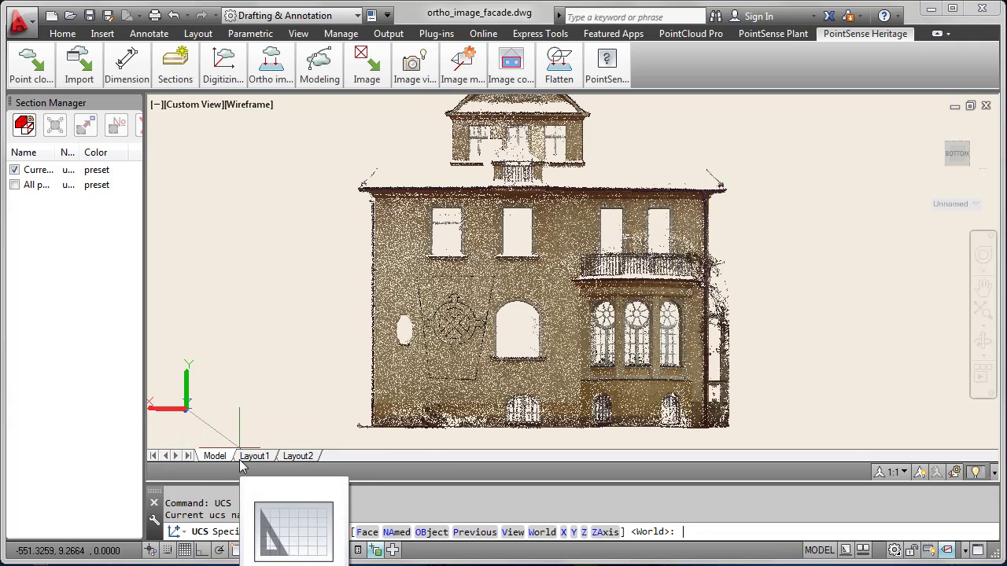
mouse_move(254, 456)
text(y)
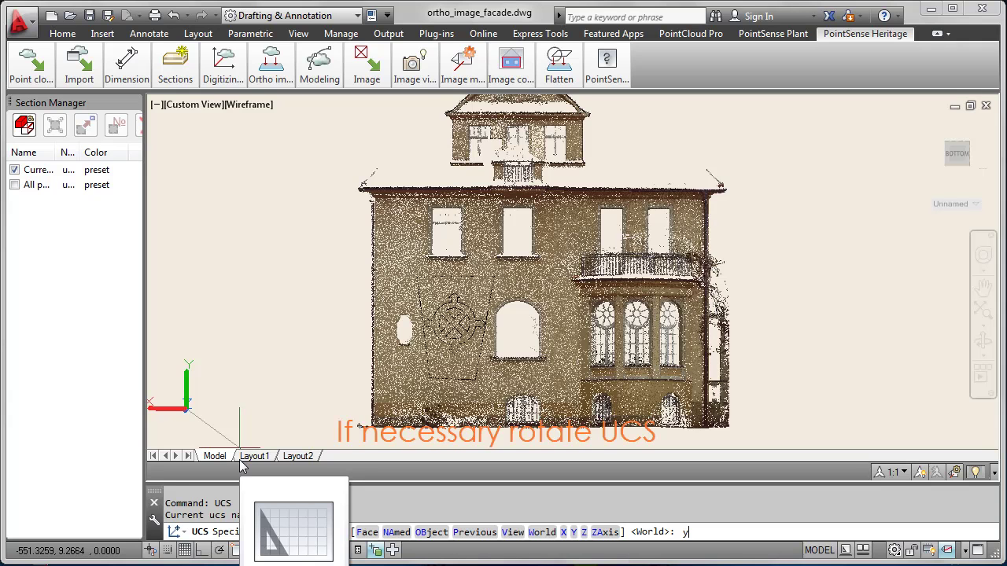
key(Return)
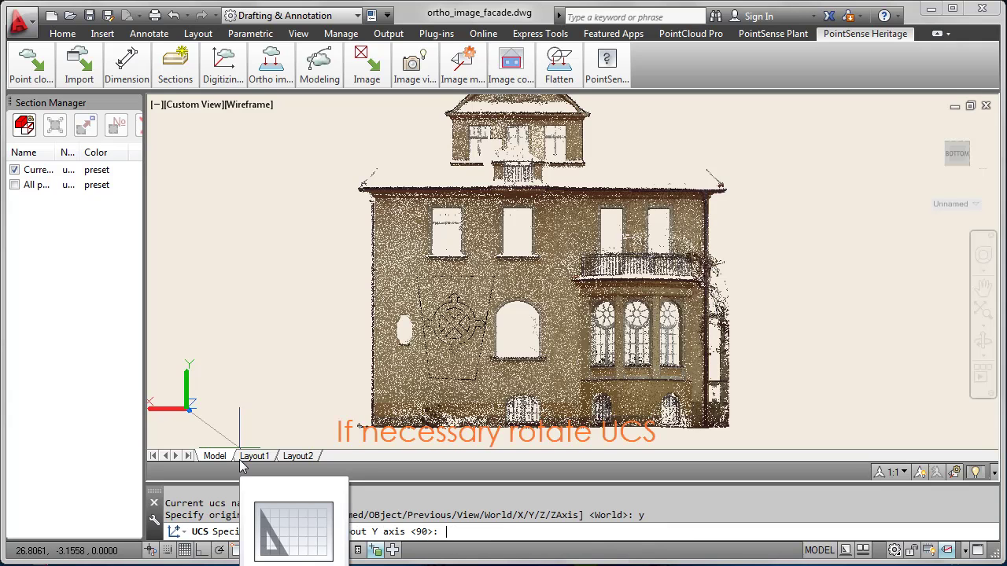
text(180)
key(Return)
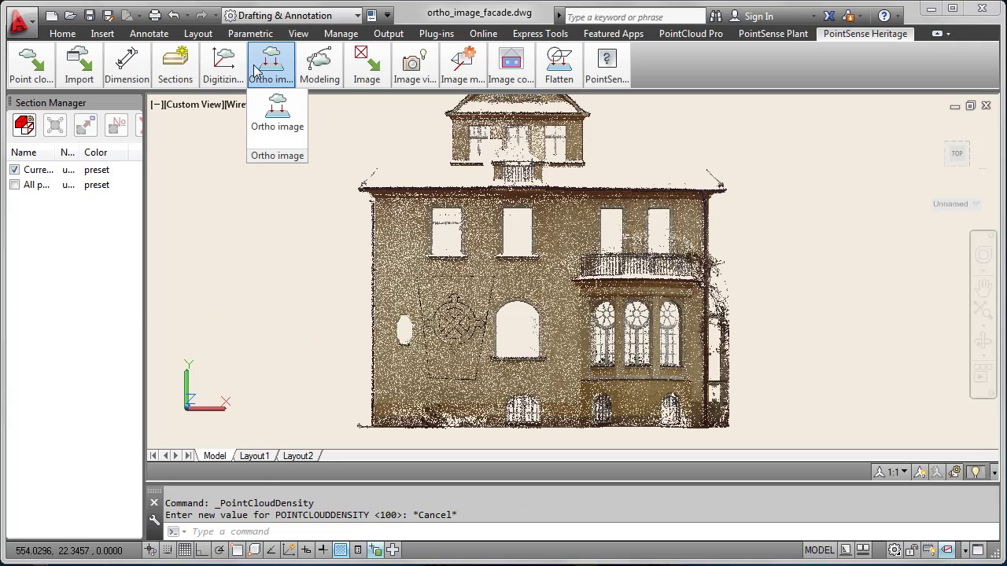
Set the facade ortho image to 0% X-ray and 0.005 units per pixel from zoomed double screen resolution
click(275, 118)
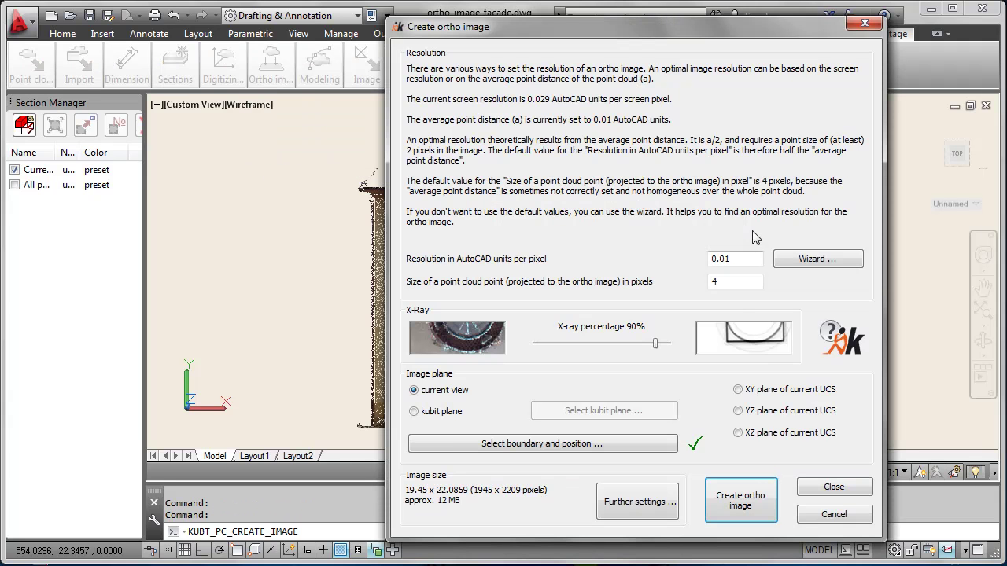
drag(655, 346, 534, 344)
click(802, 261)
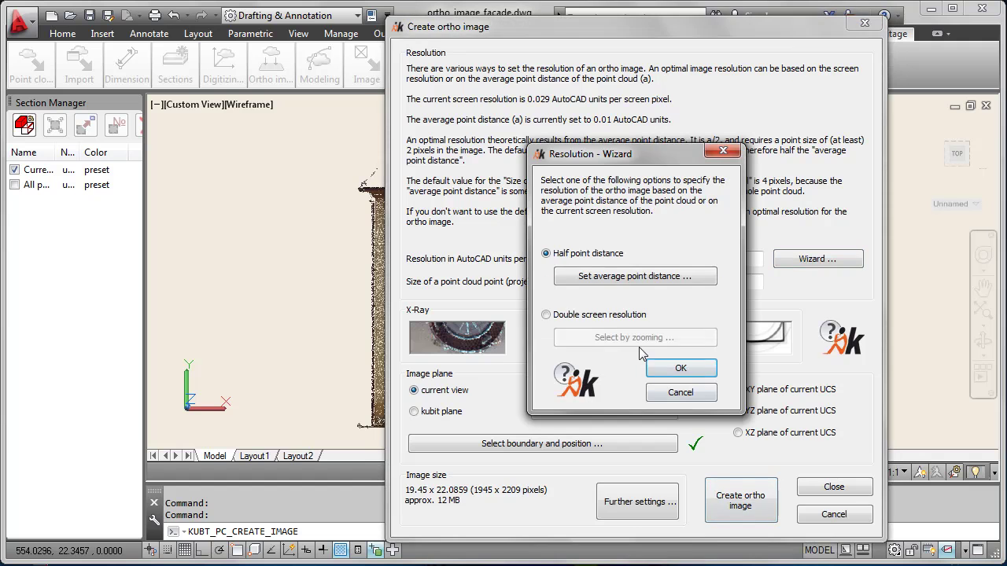
click(545, 315)
click(635, 337)
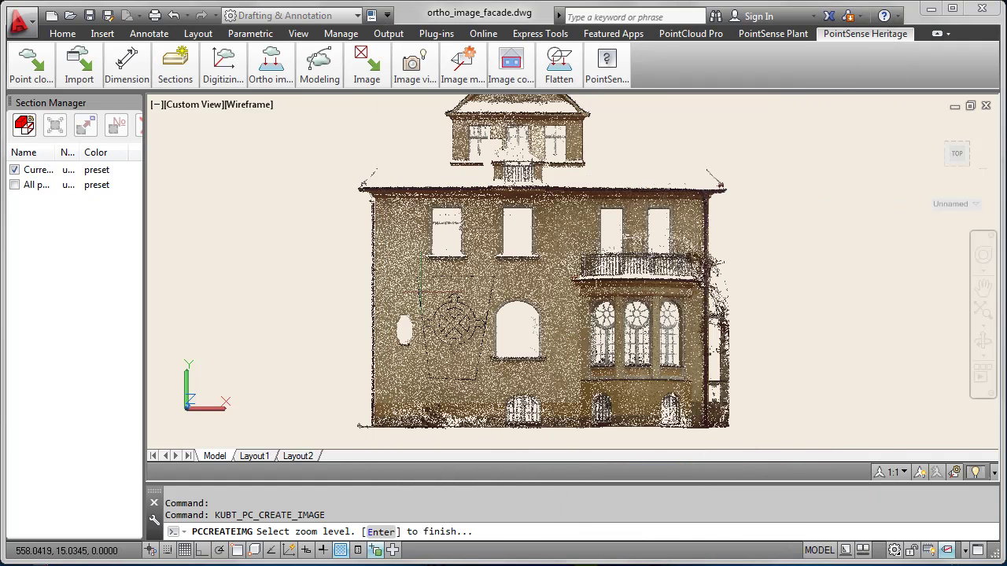
scroll(441, 299, up, 5)
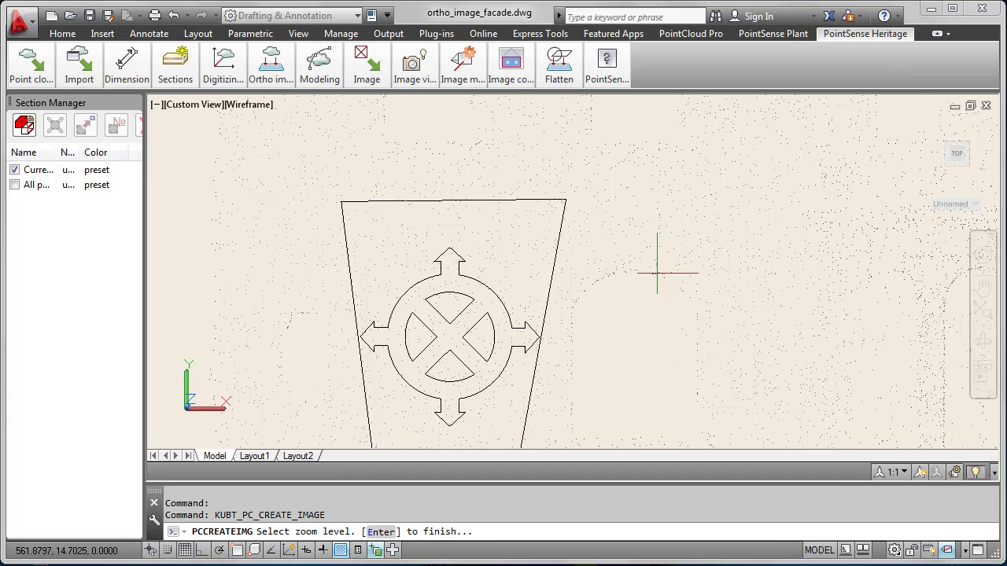
key(Return)
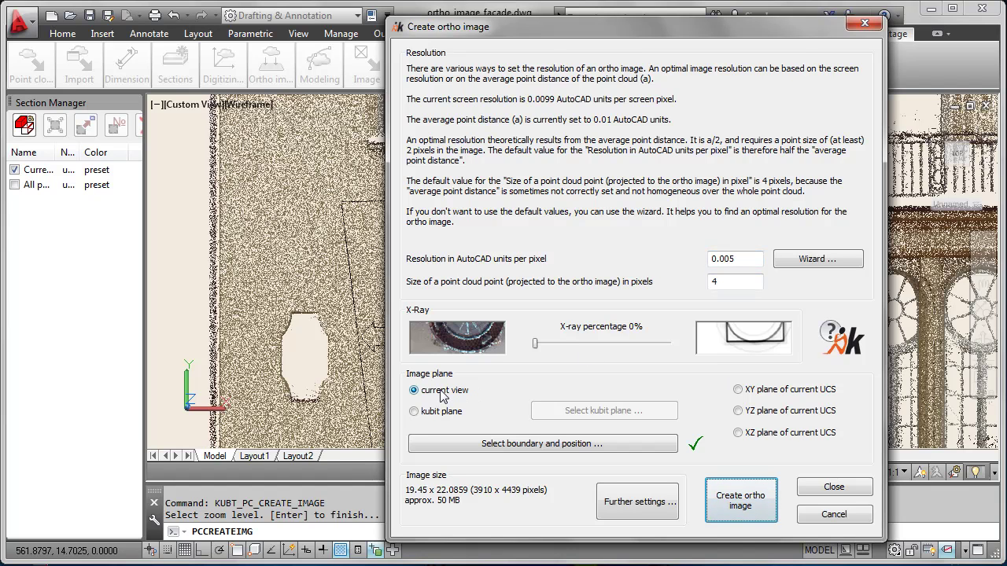
click(829, 491)
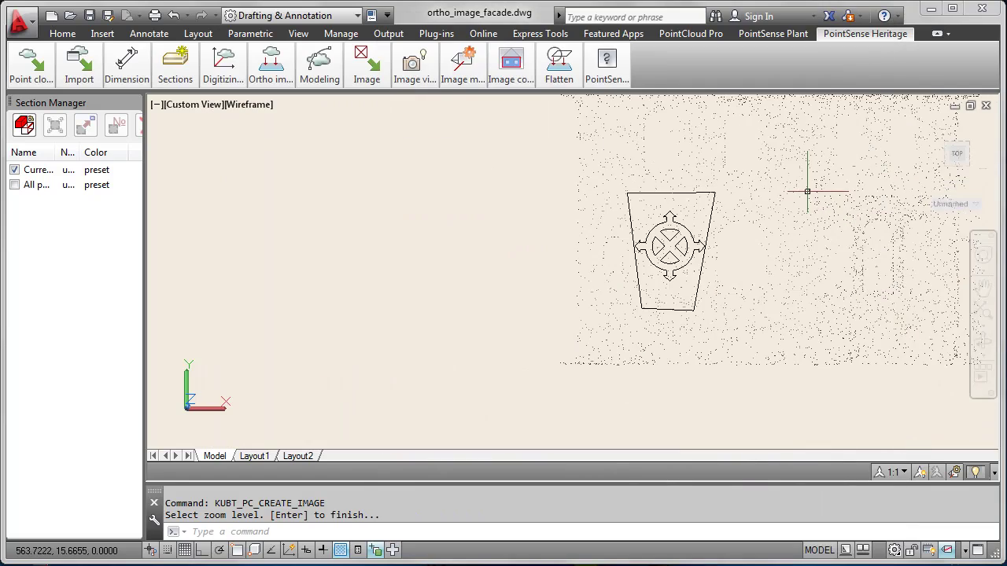
scroll(716, 214, down, 2)
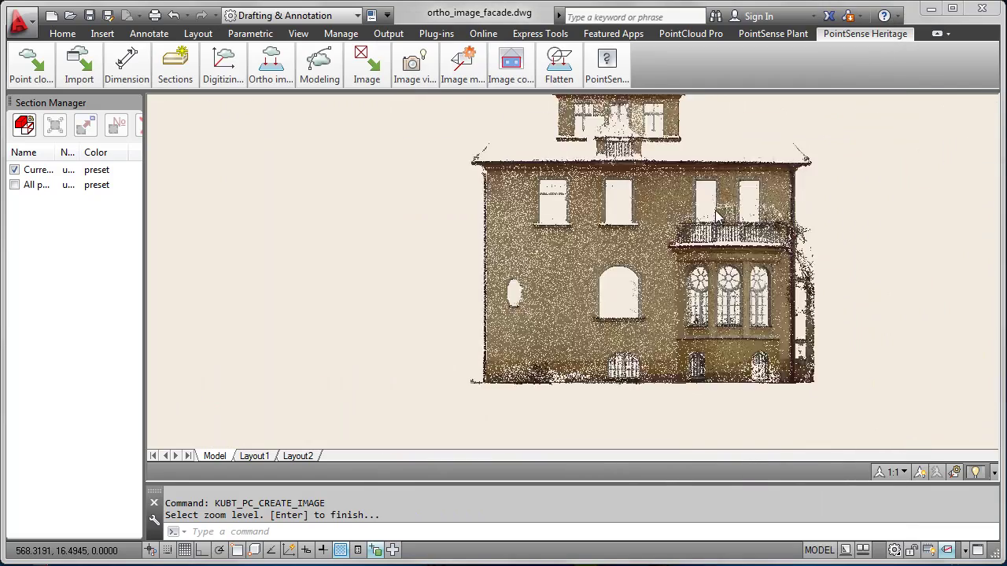
key(Return)
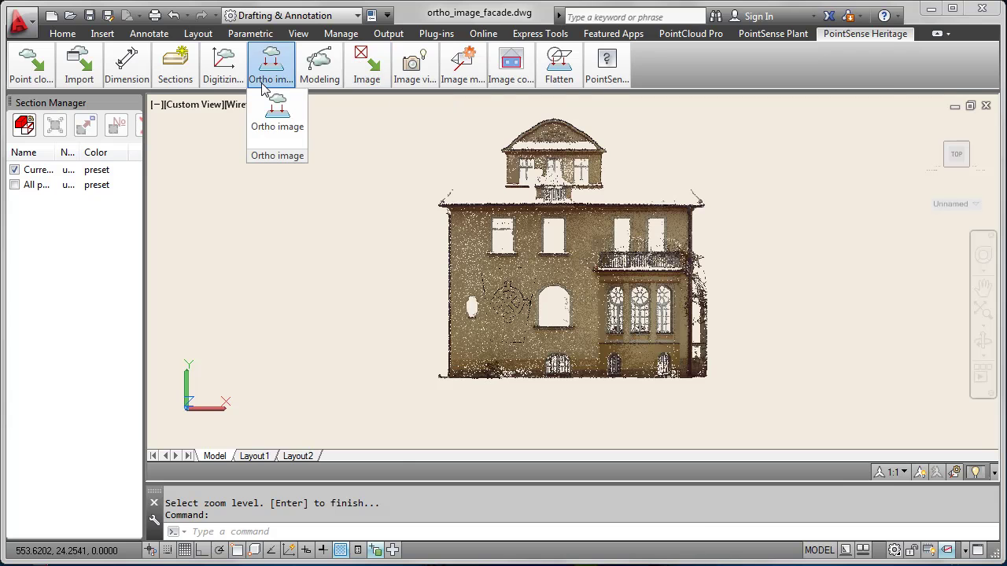
Frame the whole facade with a boundary rectangle, giving a 2658 × 2739 pixel image
click(264, 89)
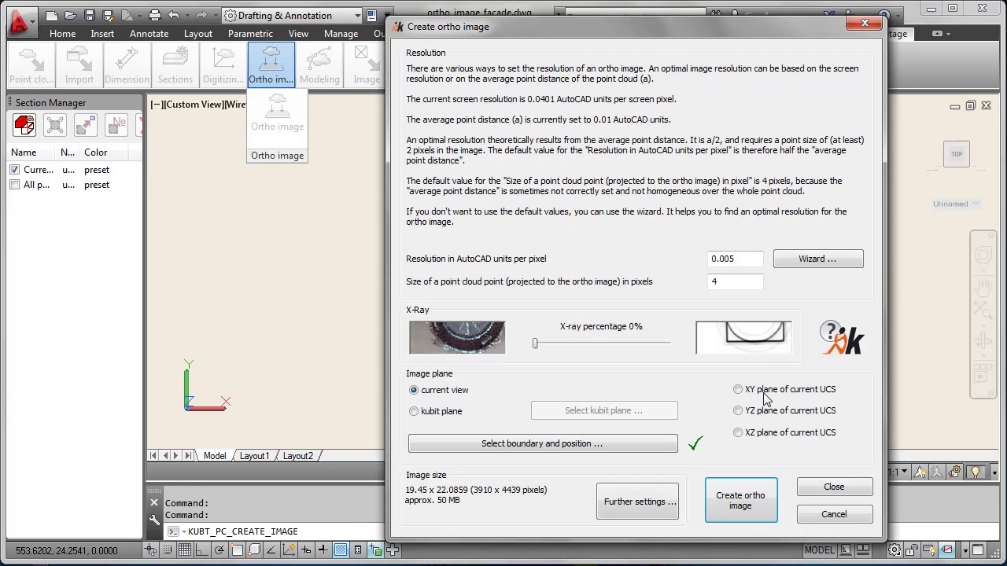
click(642, 443)
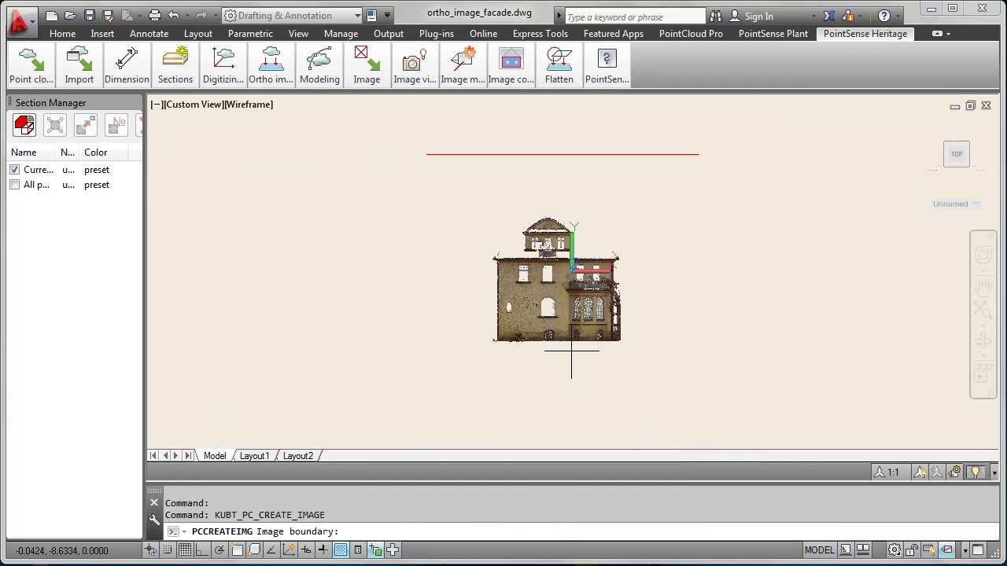
click(495, 342)
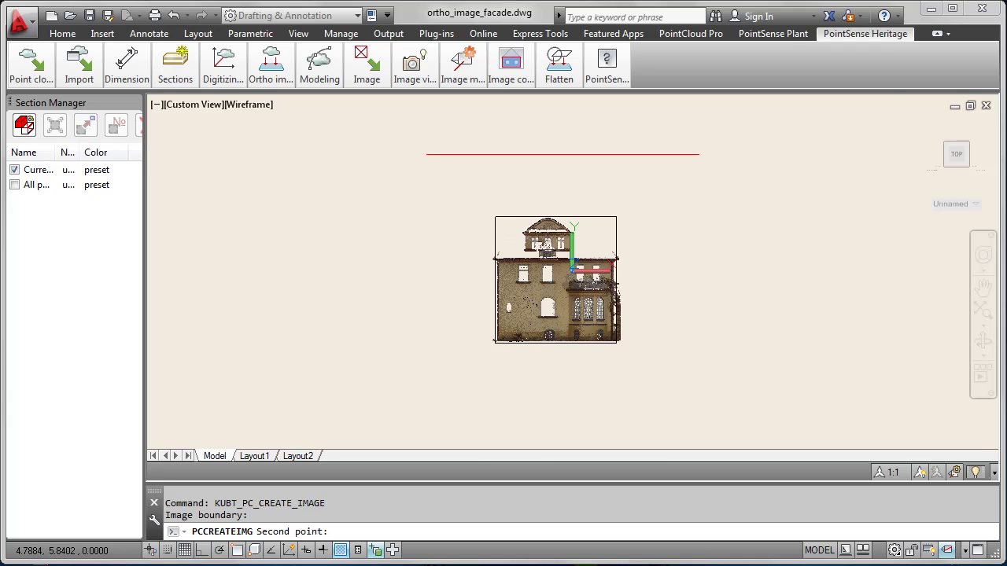
click(618, 217)
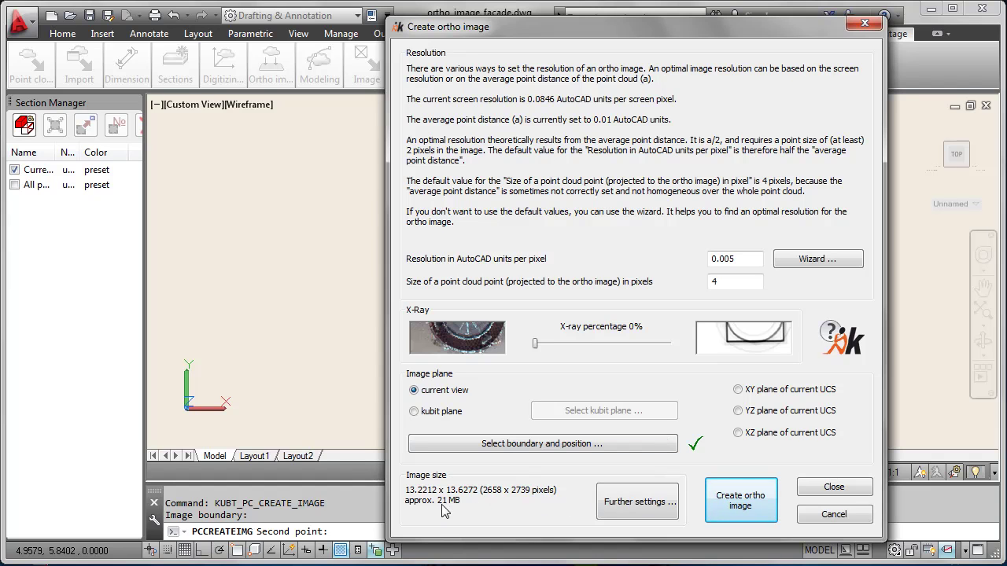
Create the ortho image and save it as PNG file villa_ortho_facade.png
click(741, 504)
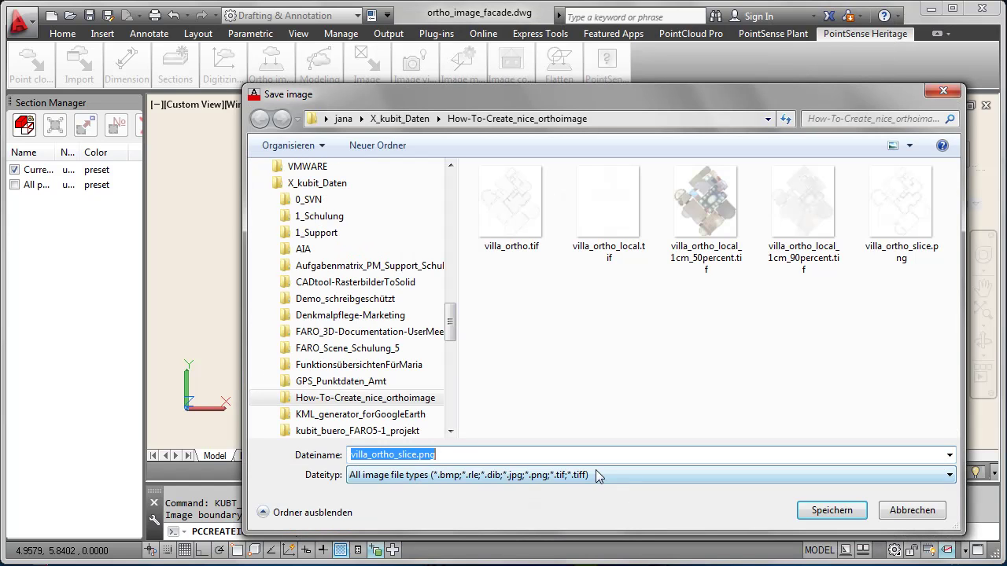
click(397, 456)
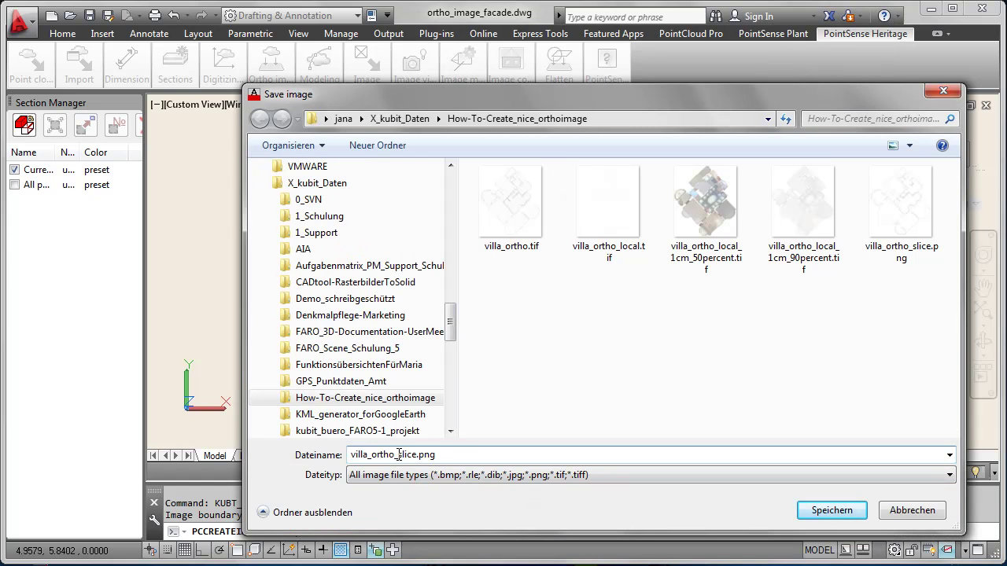
text(facad)
click(619, 477)
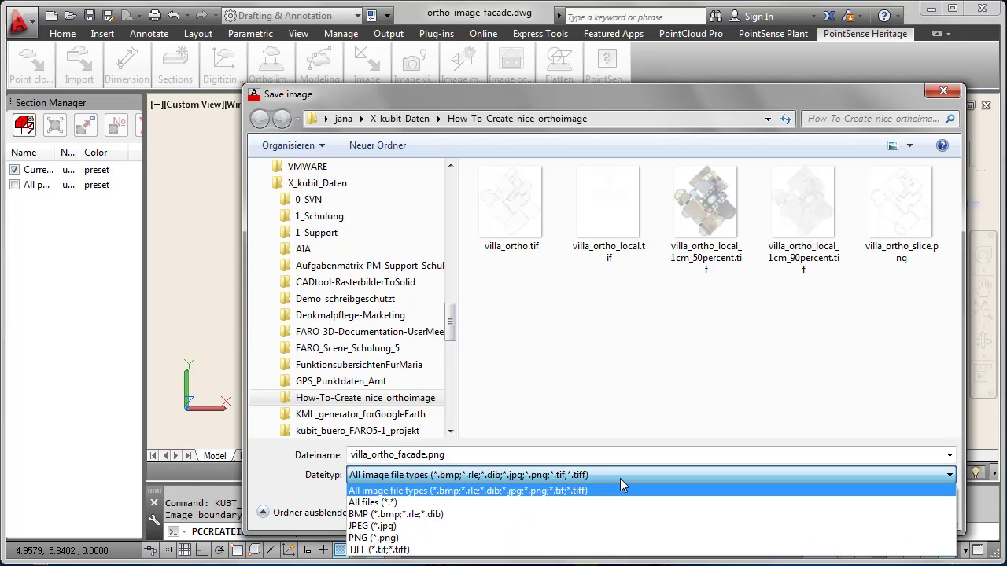
click(437, 540)
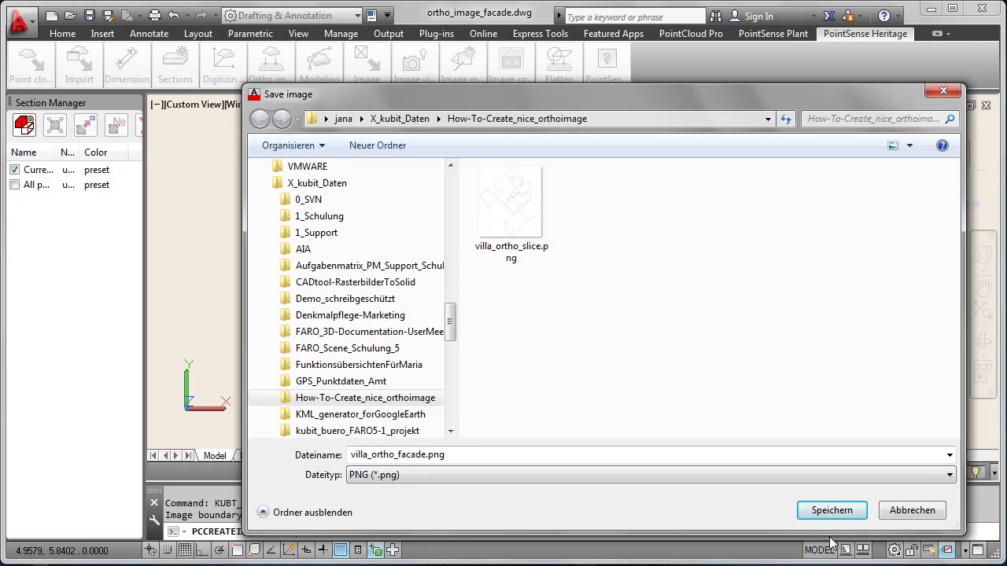
click(817, 513)
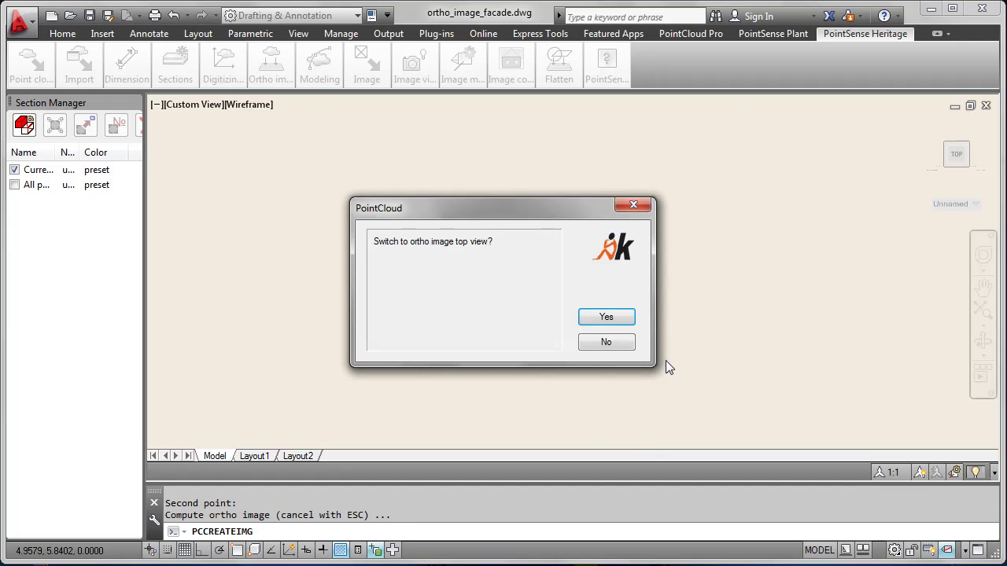
Accept the ortho image top view, show the whole point cloud, and orbit to see the image within it
click(621, 320)
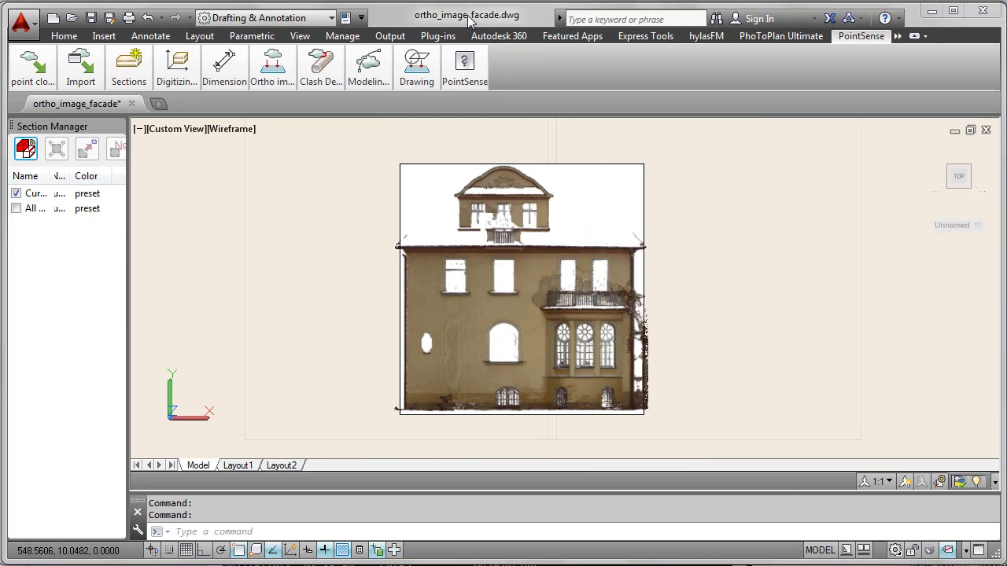
click(16, 208)
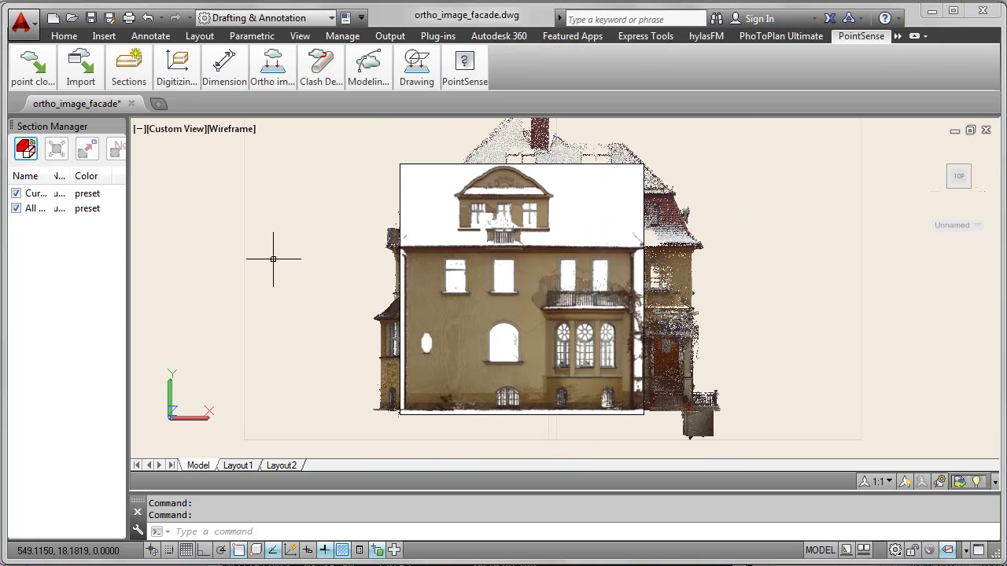
drag(274, 259, 334, 259)
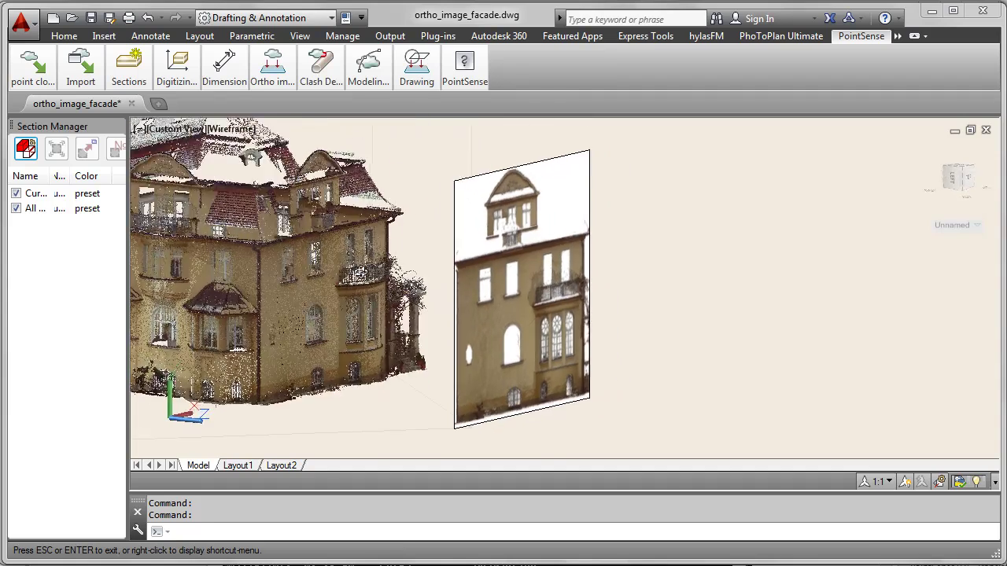
key(Escape)
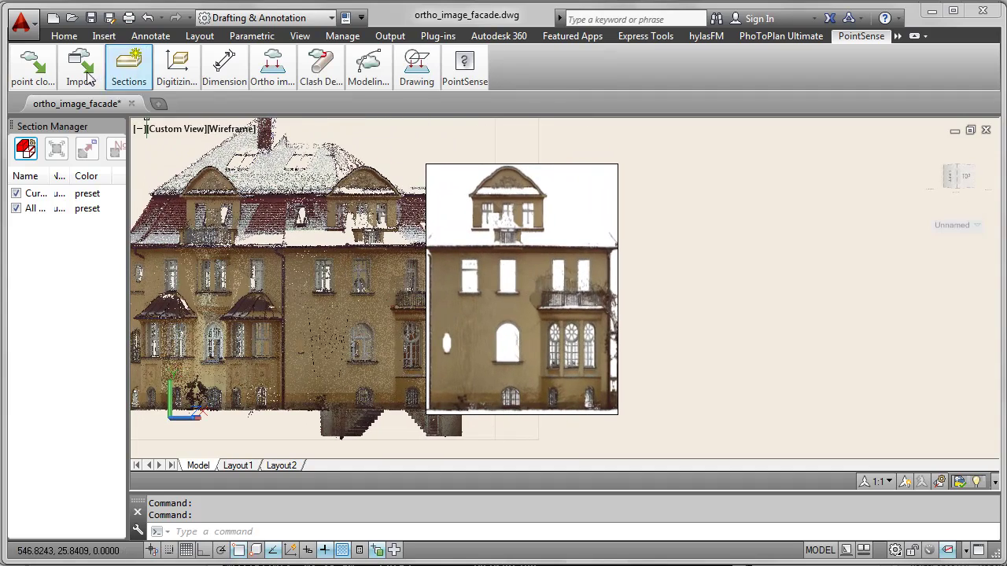
Align the UCS to the facade ortho image using Digitizing's UCS from Image
click(171, 81)
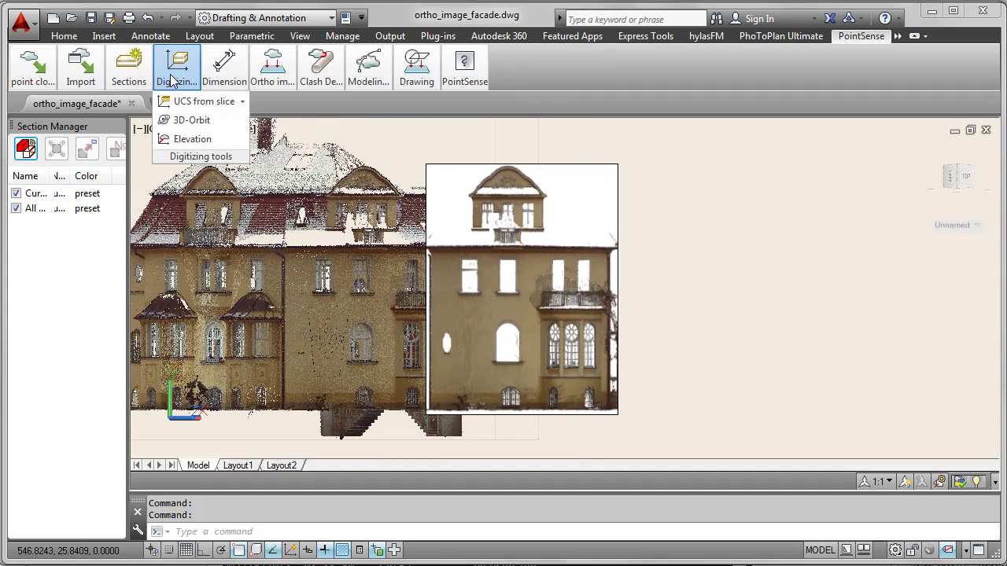
click(243, 102)
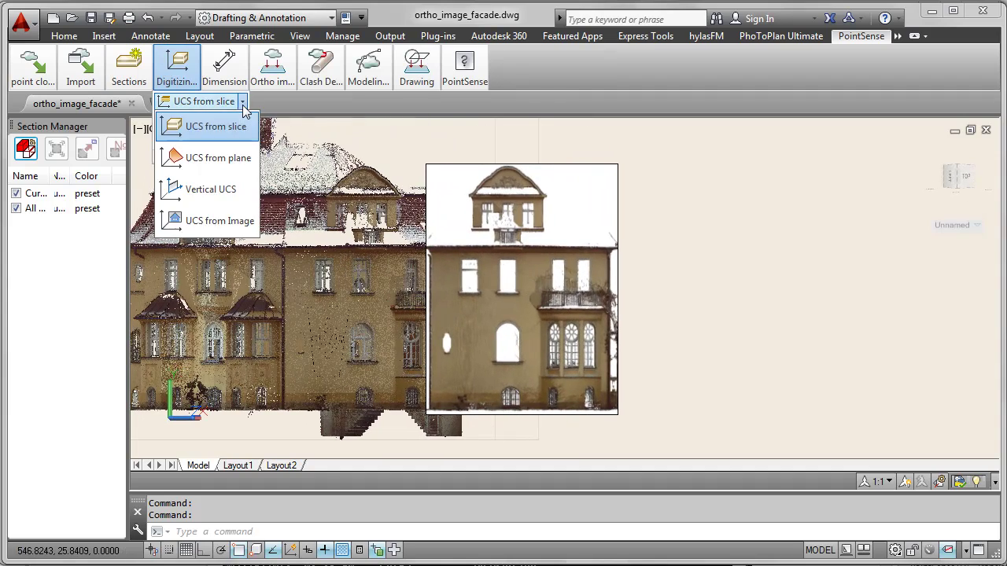
click(220, 221)
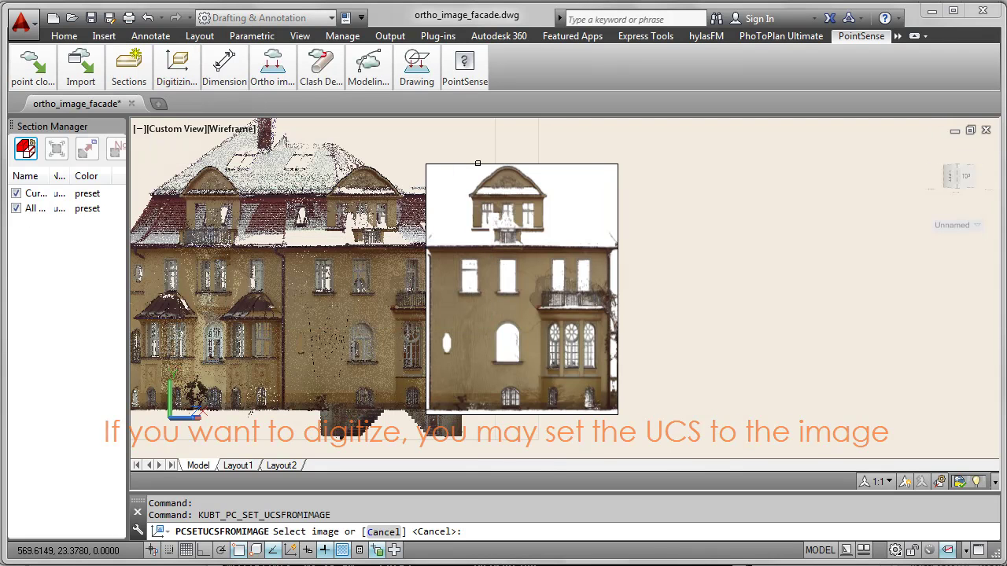
click(476, 164)
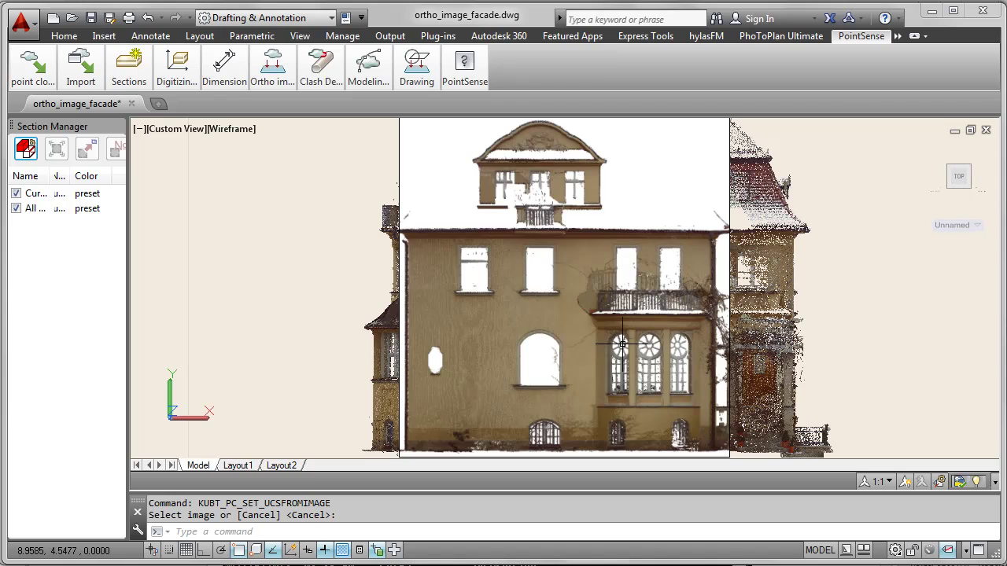
Make Layer1 the current layer
click(56, 38)
click(40, 74)
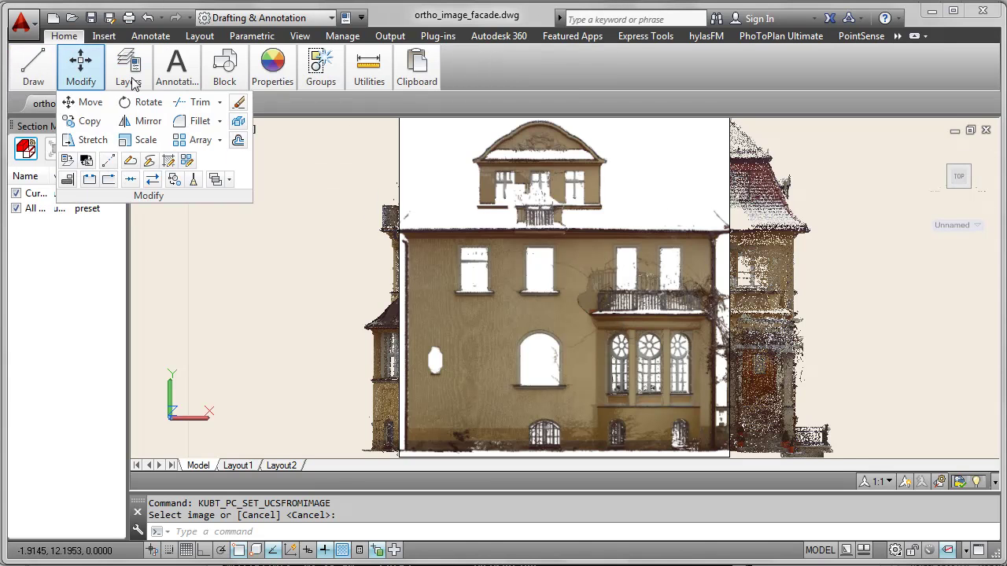
click(252, 140)
click(243, 196)
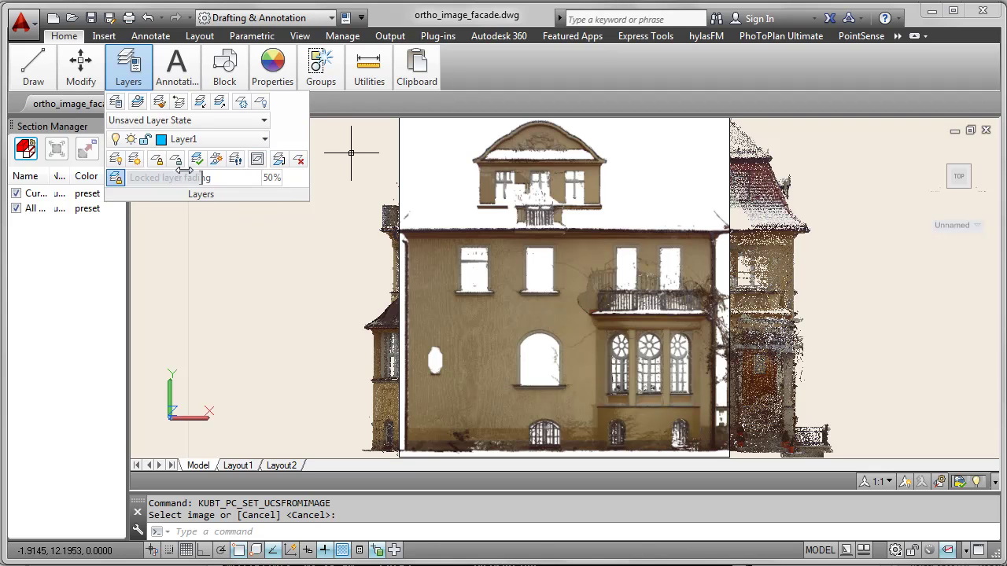
Start a polyline at the window's left sill corner with Osnap off, arcing through the arch top
click(61, 115)
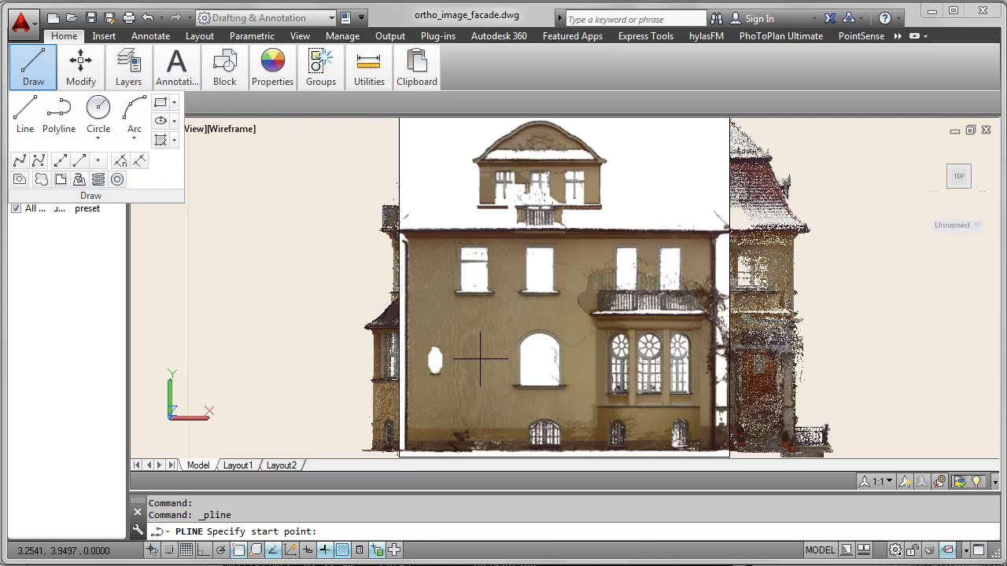
scroll(520, 387, up, 3)
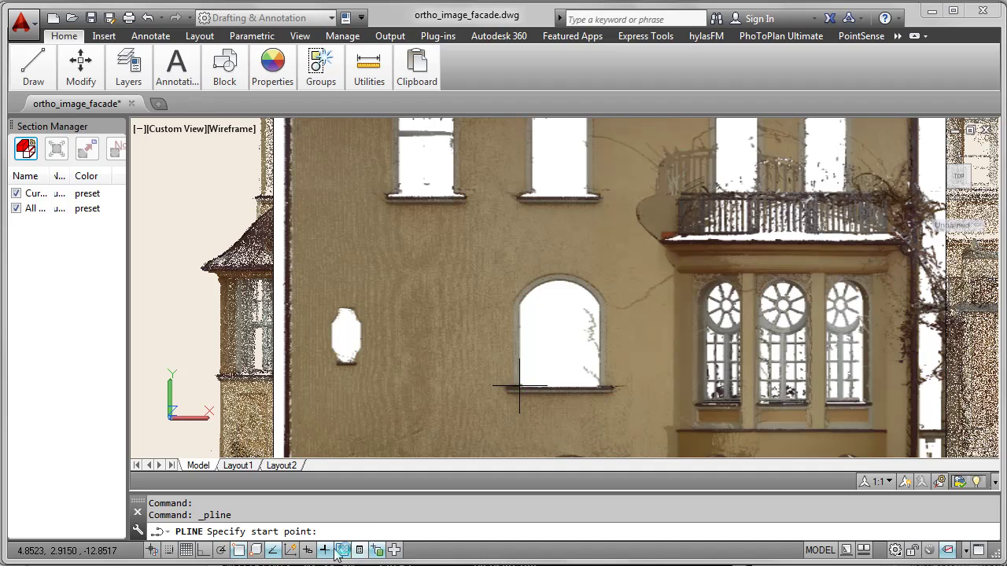
key(F3)
scroll(520, 386, up, 3)
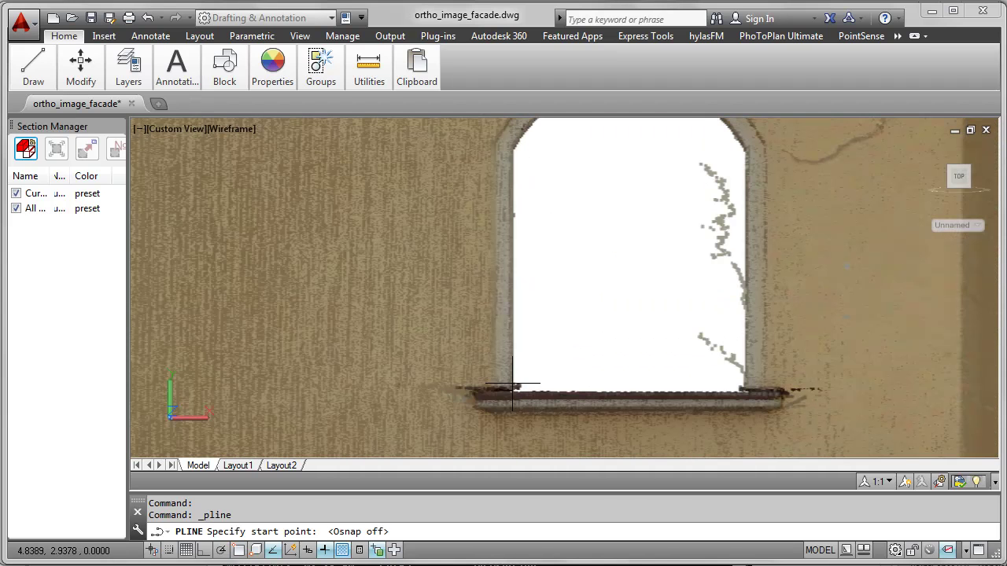
click(497, 387)
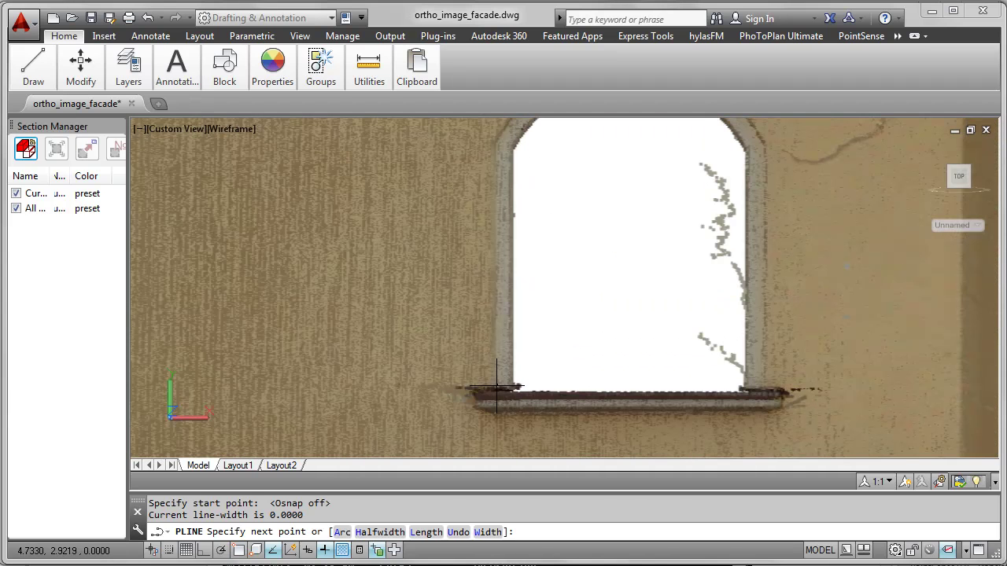
middle_drag(496, 143, 438, 285)
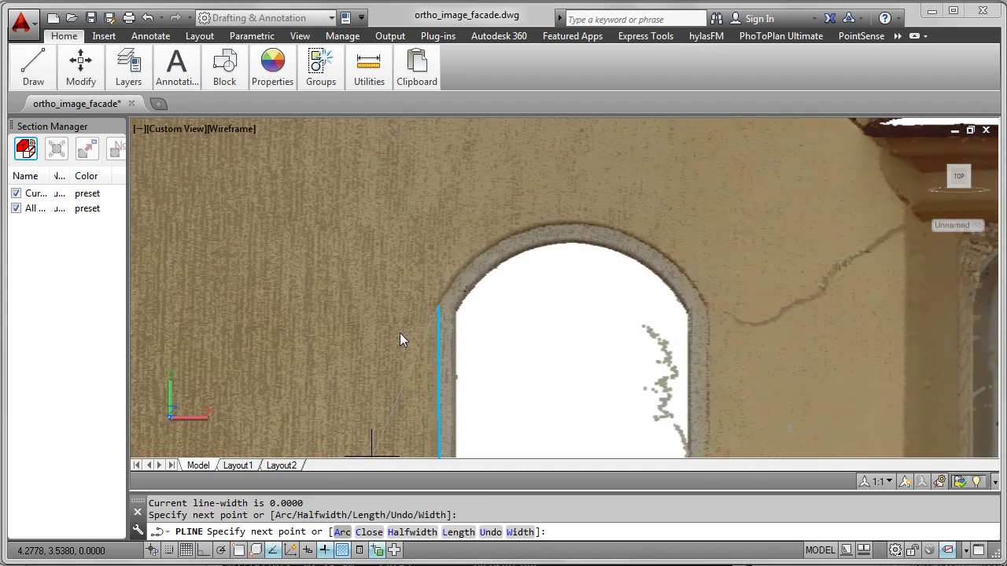
click(342, 532)
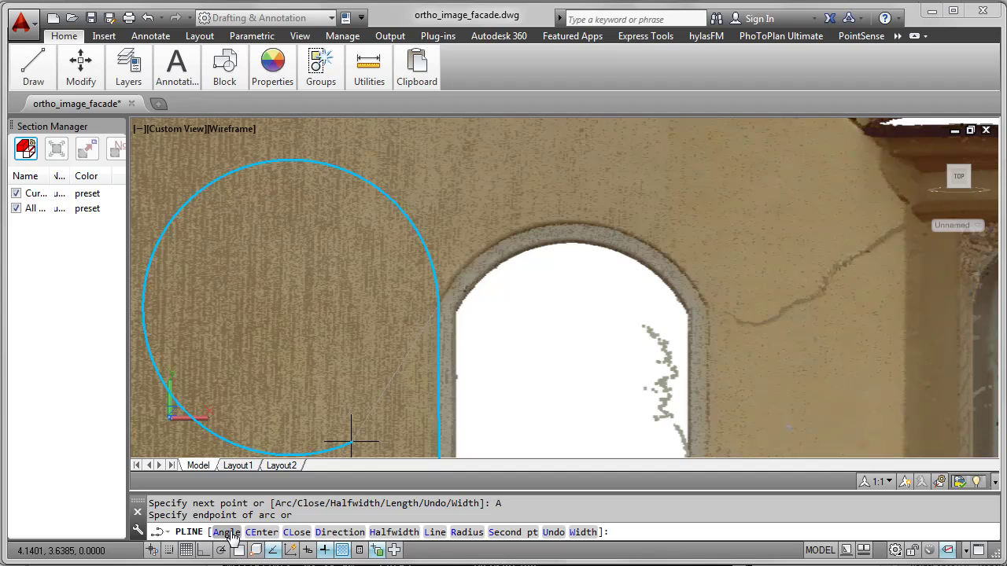
click(509, 532)
click(573, 226)
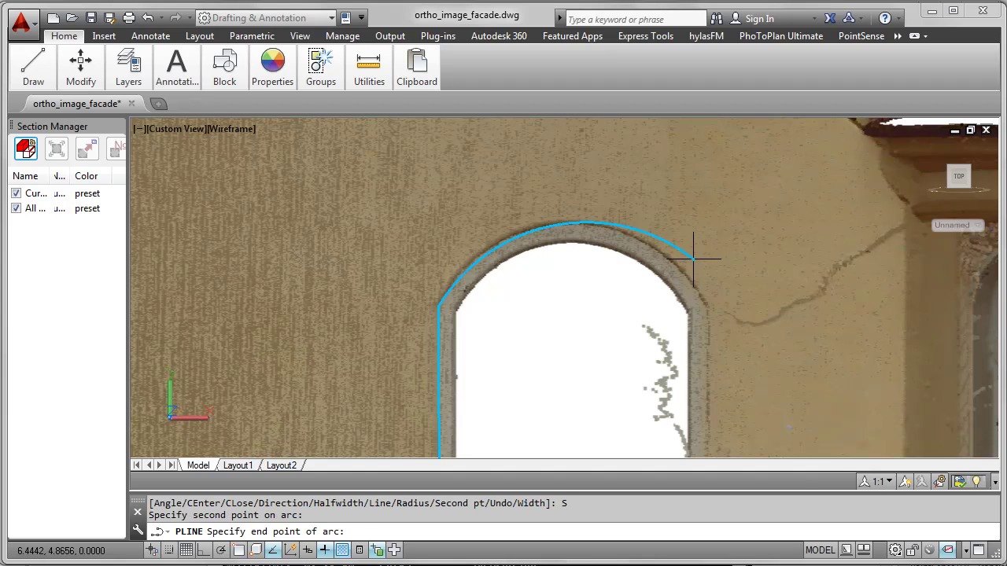
click(707, 303)
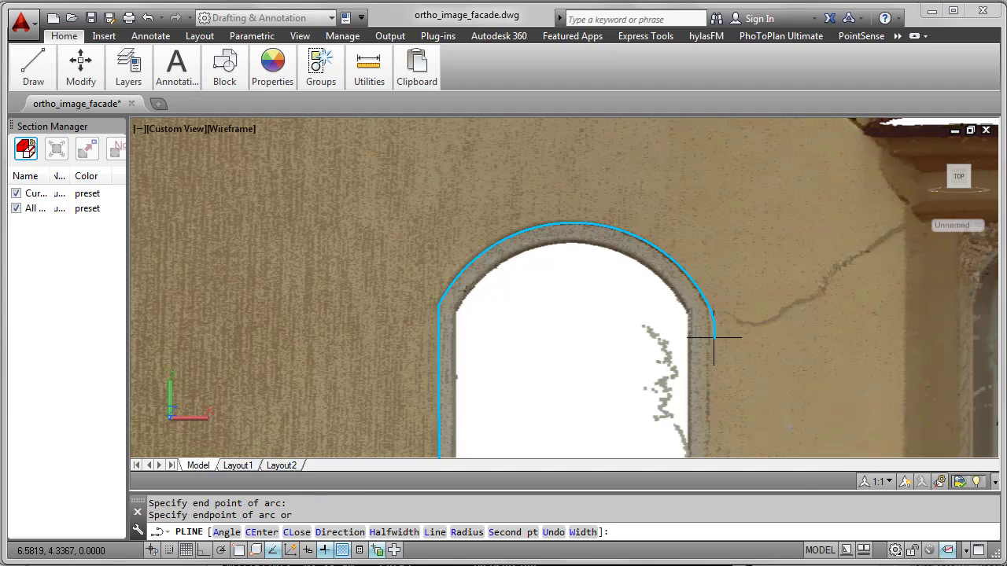
Run a straight segment down to the right sill corner and finish the polyline
middle_drag(710, 341, 702, 222)
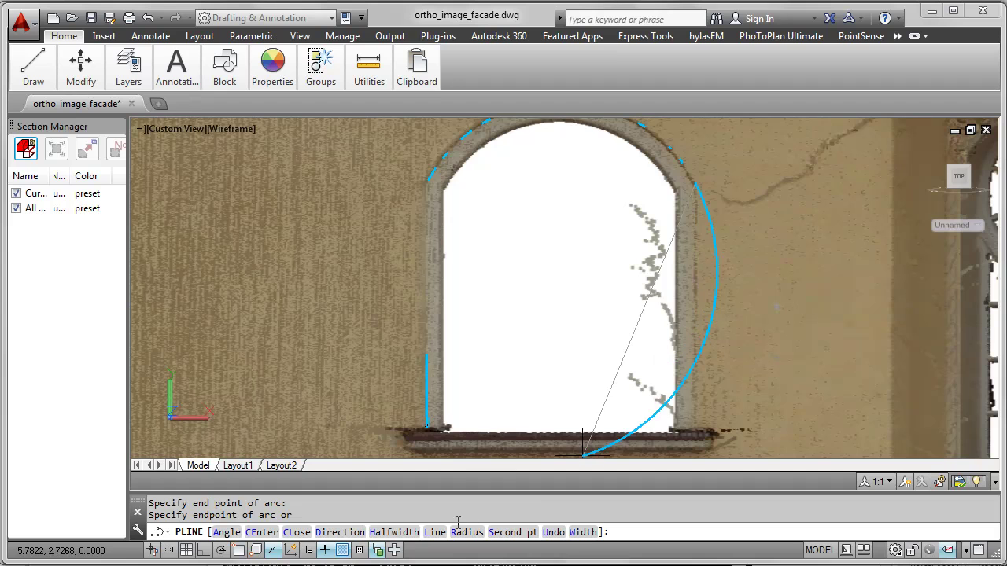
click(435, 533)
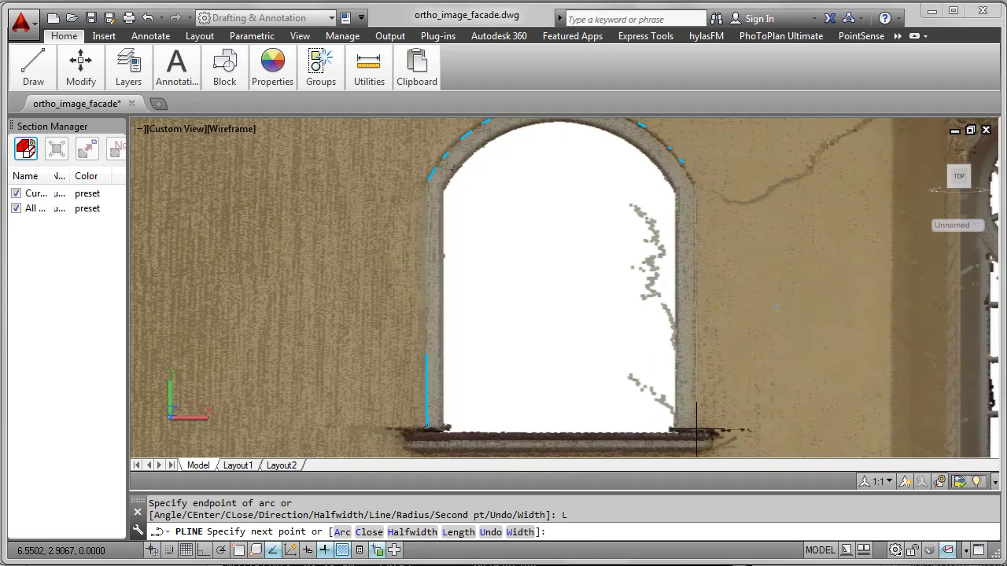
click(696, 431)
right_click(721, 406)
click(756, 412)
scroll(685, 362, down, 2)
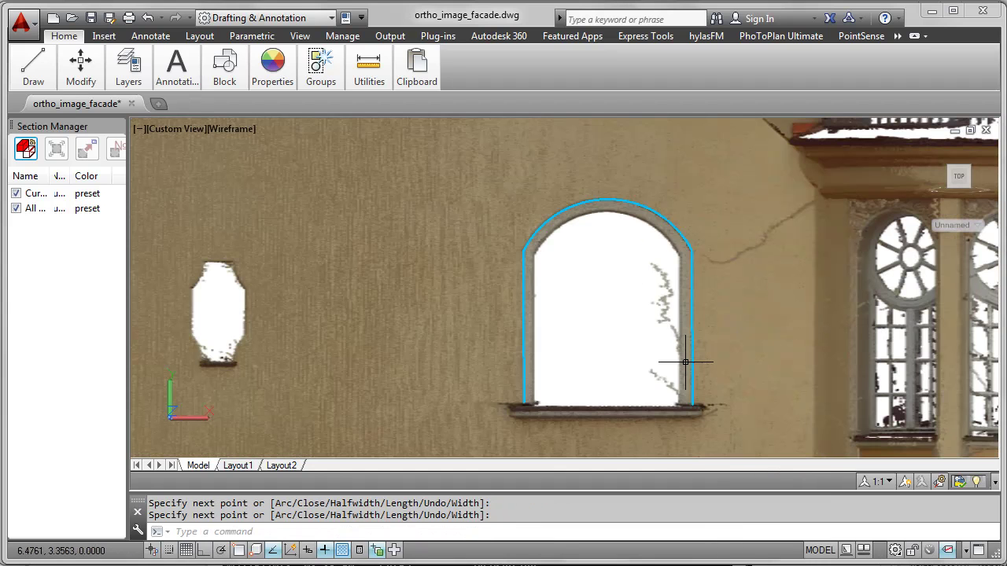